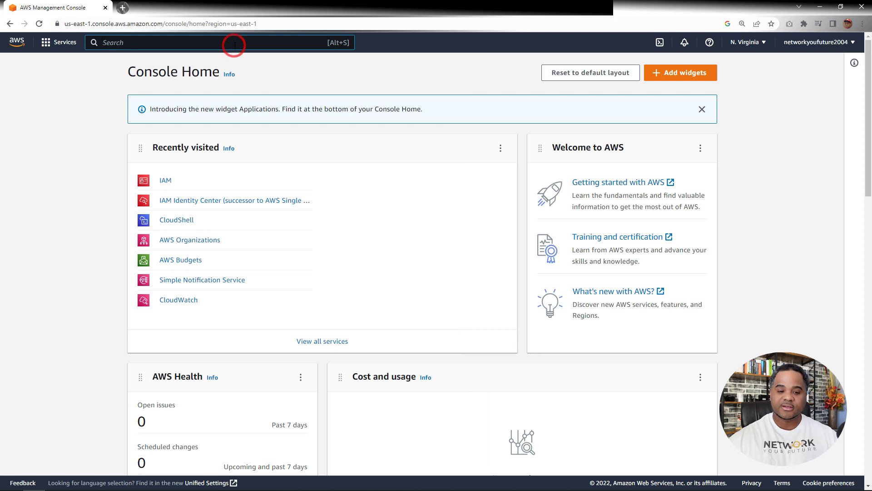
Search for the IAM service, open it and go to its list of user groups
text(iam)
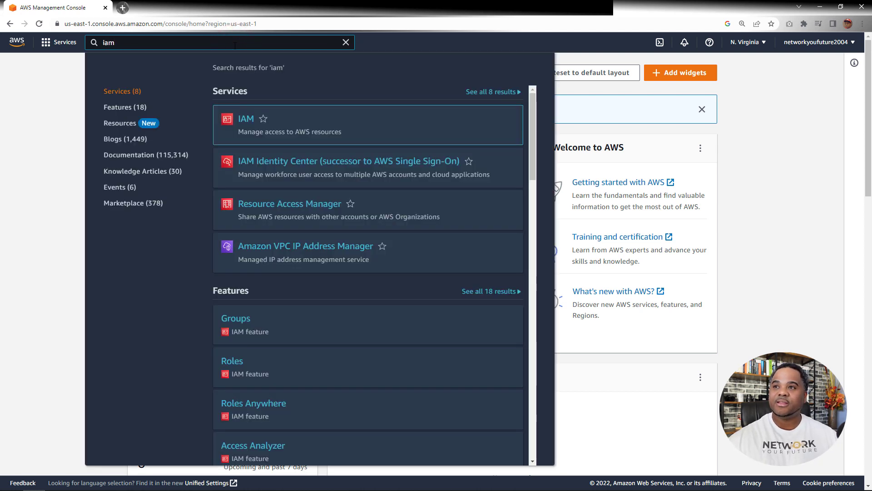
click(243, 121)
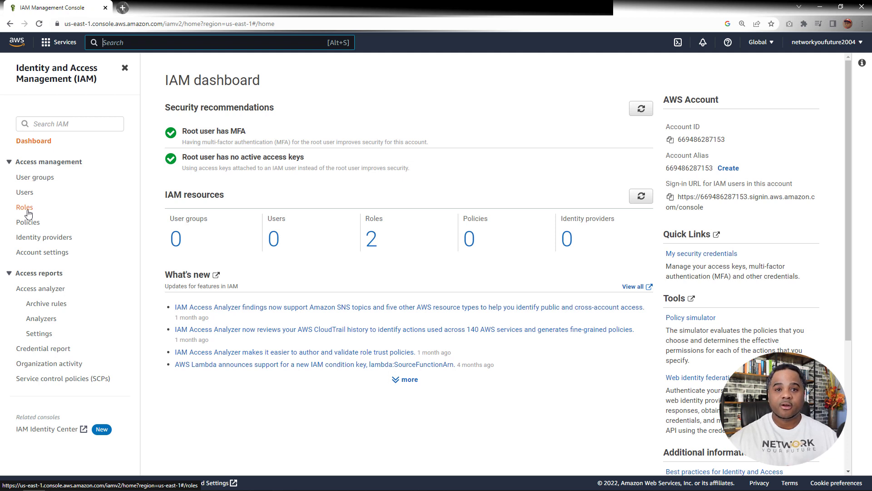
click(40, 177)
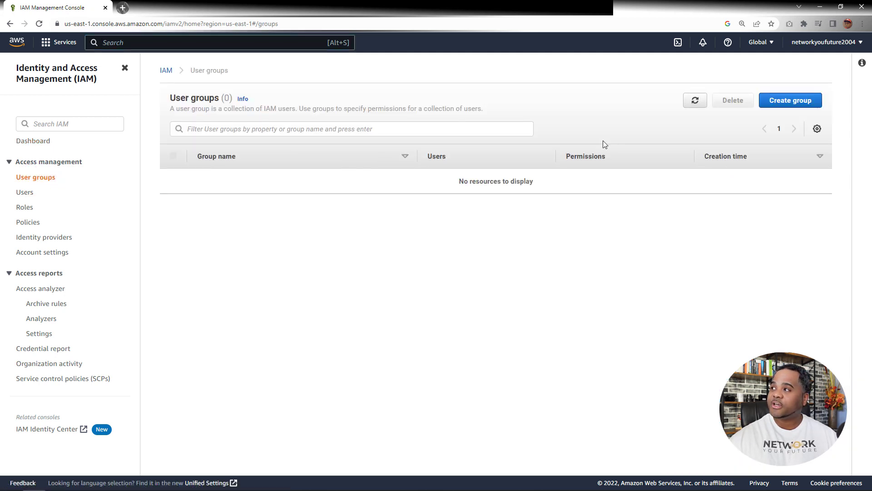
Create a user group named CloudAdmin without adding users or attaching permissions policies
click(786, 100)
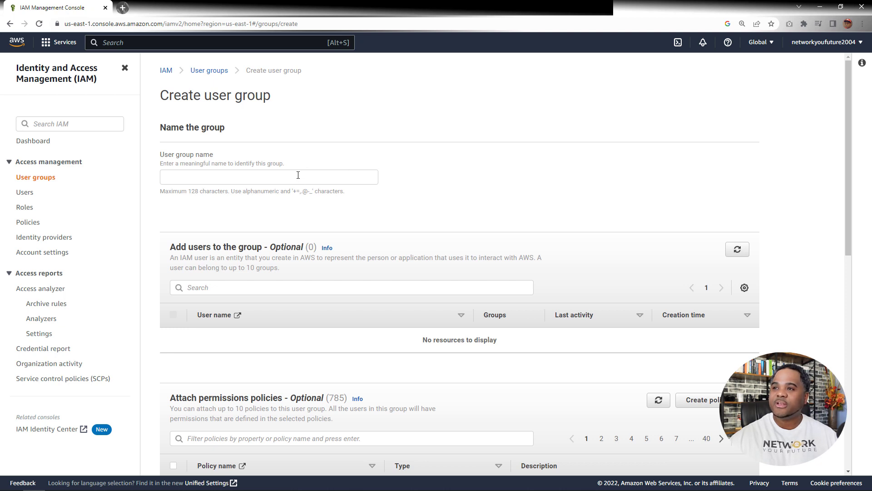
click(264, 176)
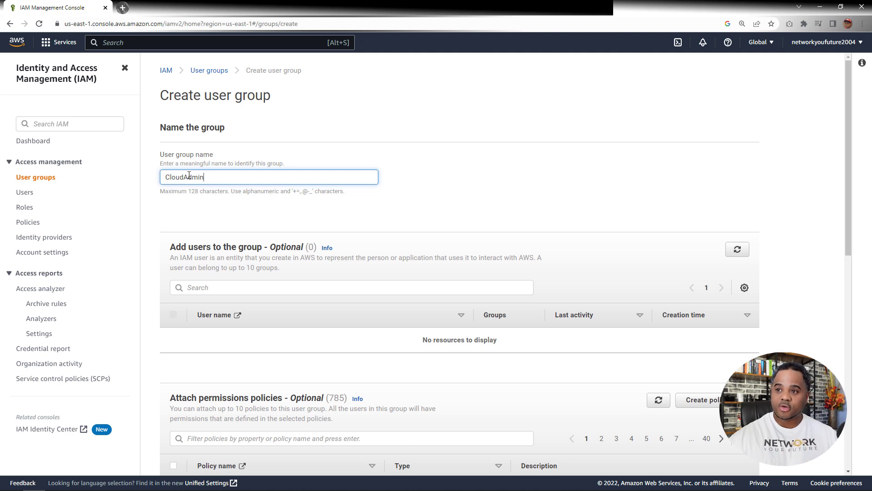
scroll(210, 240, down, 1)
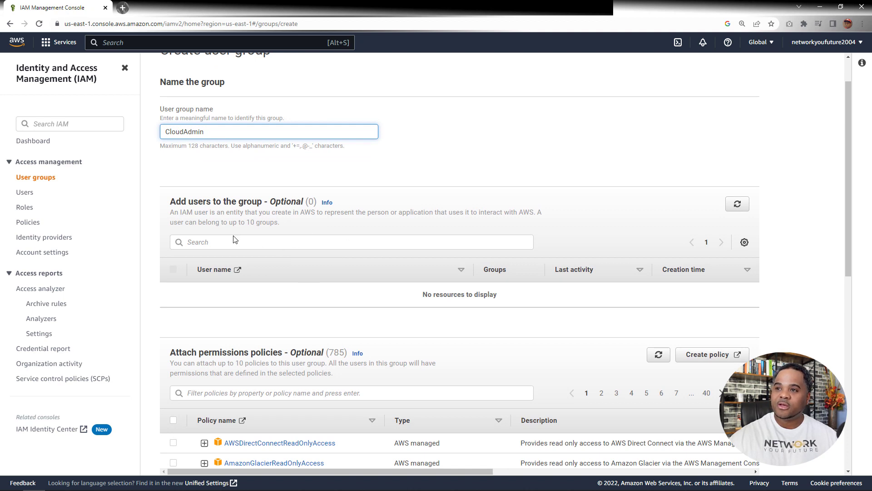
scroll(345, 234, down, 2)
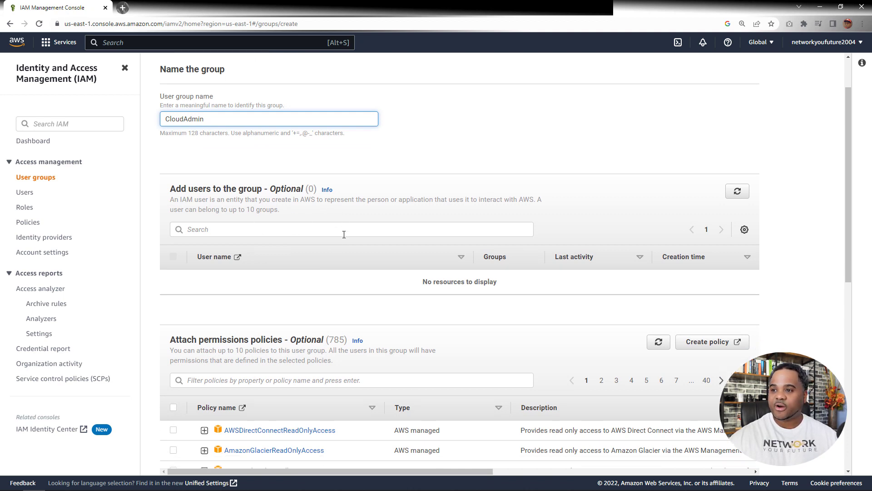
scroll(350, 220, down, 3)
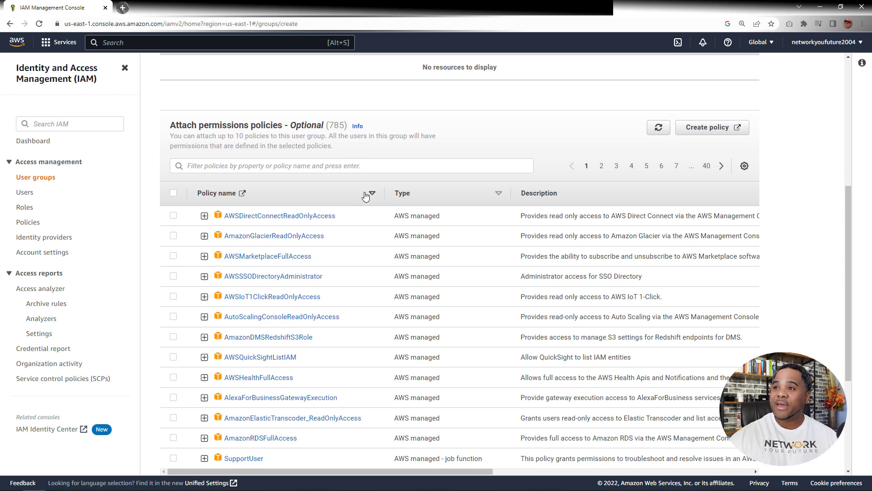
scroll(366, 200, down, 1)
scroll(454, 218, up, 1)
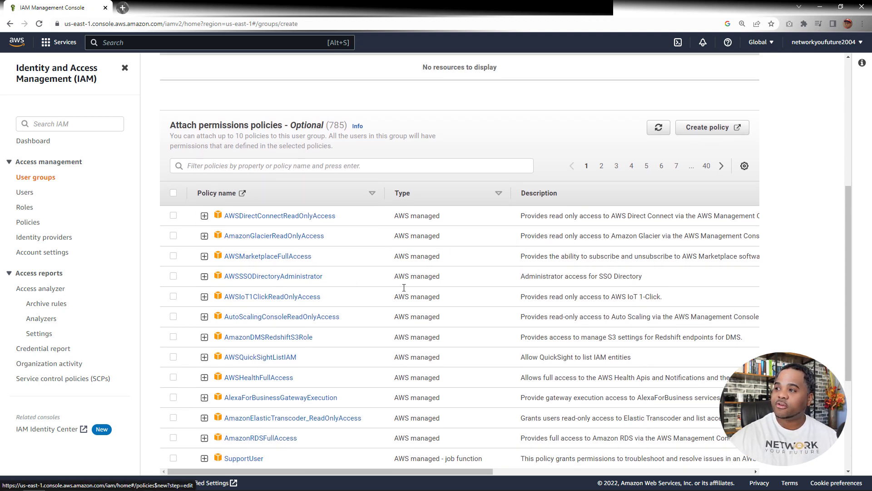
scroll(361, 333, down, 1)
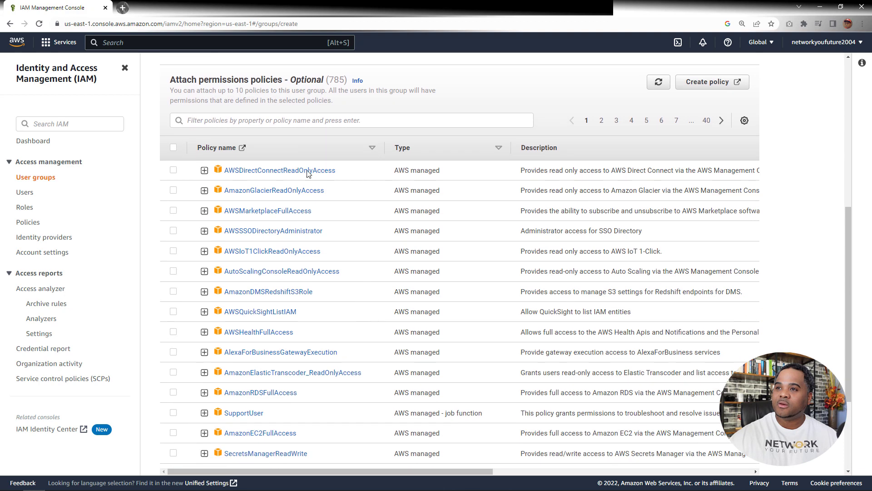
scroll(347, 269, down, 3)
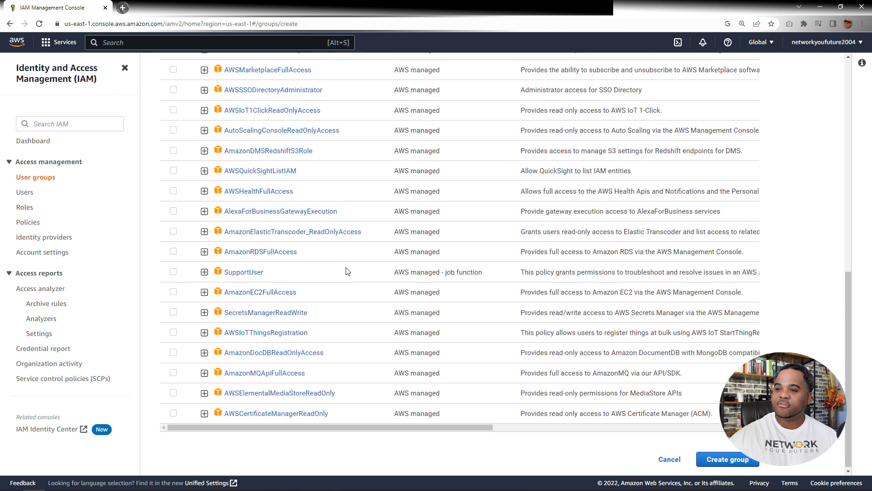
scroll(353, 272, up, 7)
scroll(353, 273, up, 1)
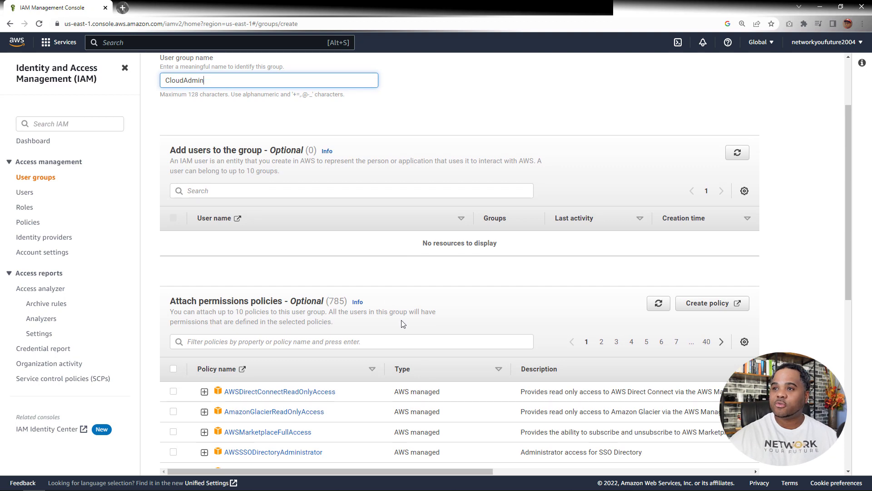
scroll(468, 254, down, 4)
scroll(466, 269, down, 4)
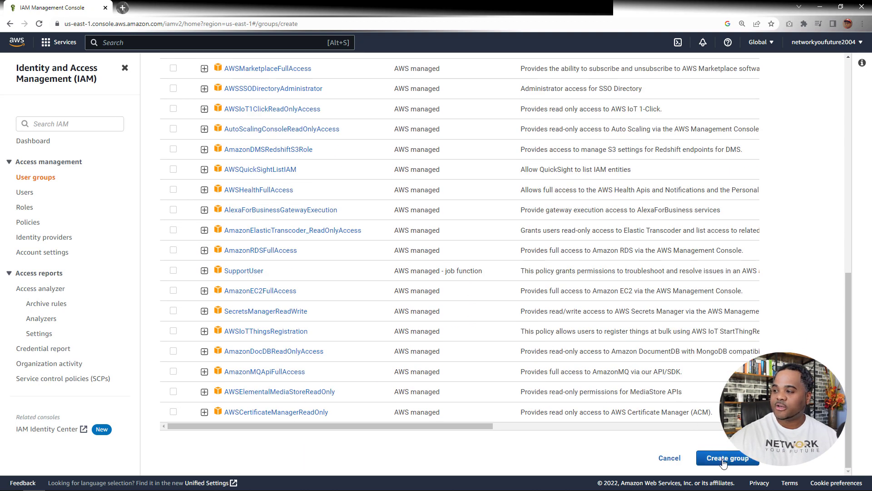
scroll(274, 150, up, 5)
scroll(275, 151, up, 3)
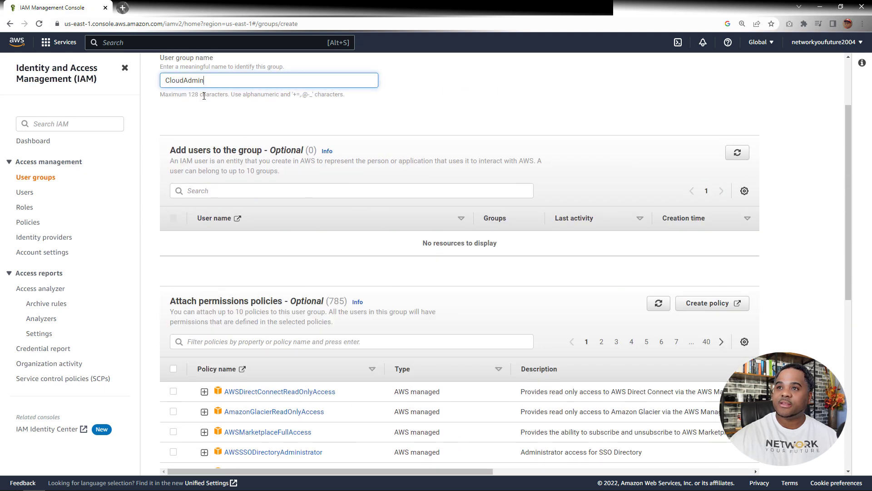
scroll(487, 346, down, 8)
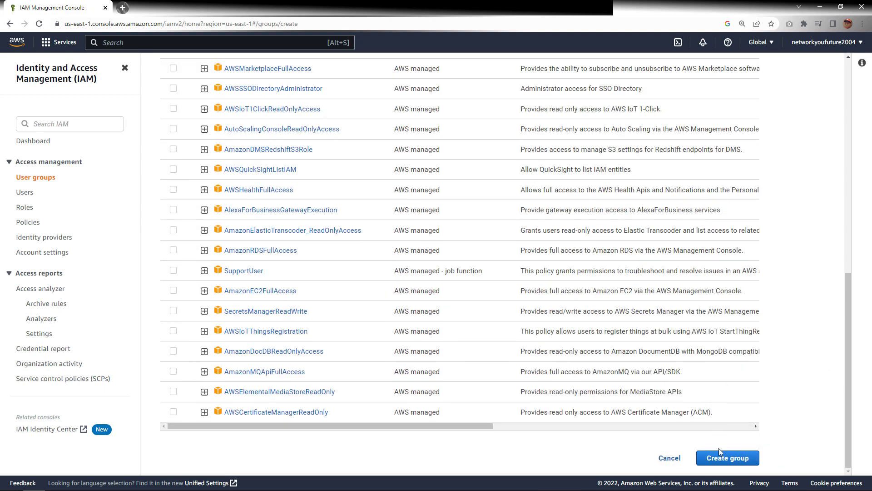
click(722, 458)
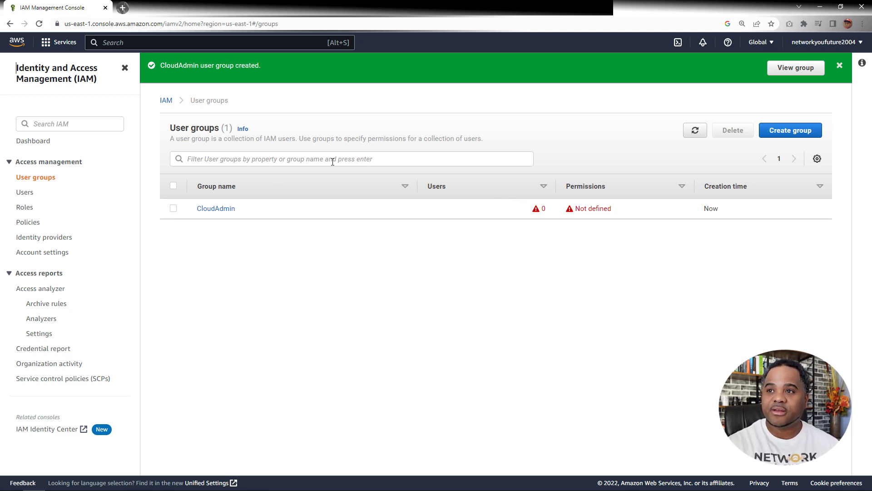
Create a second user group named DatabaseAdmin, without users or permissions policies
click(781, 132)
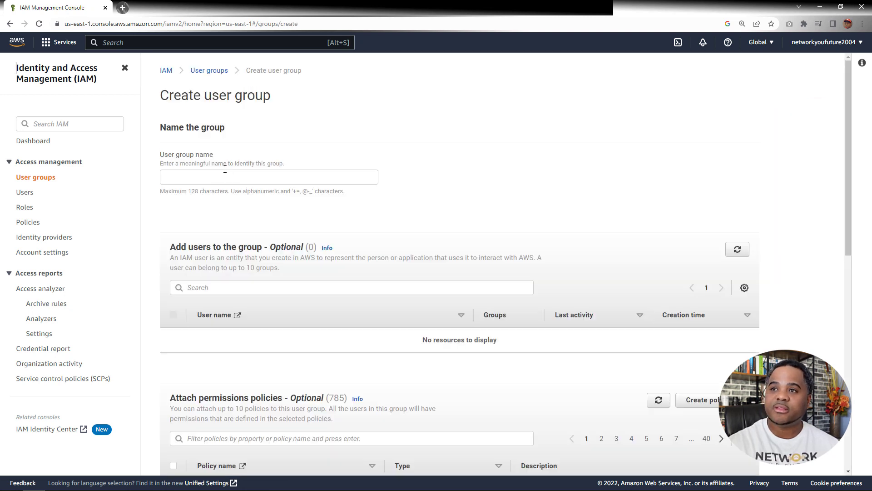
click(199, 176)
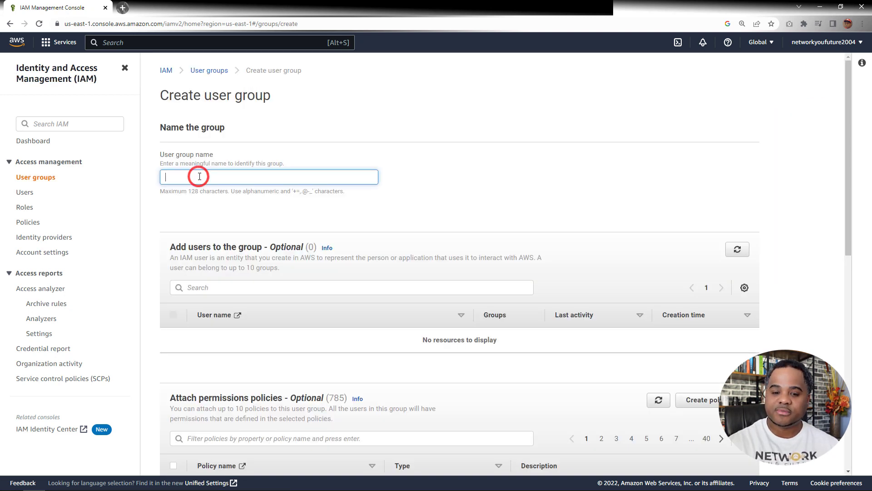
text(Da)
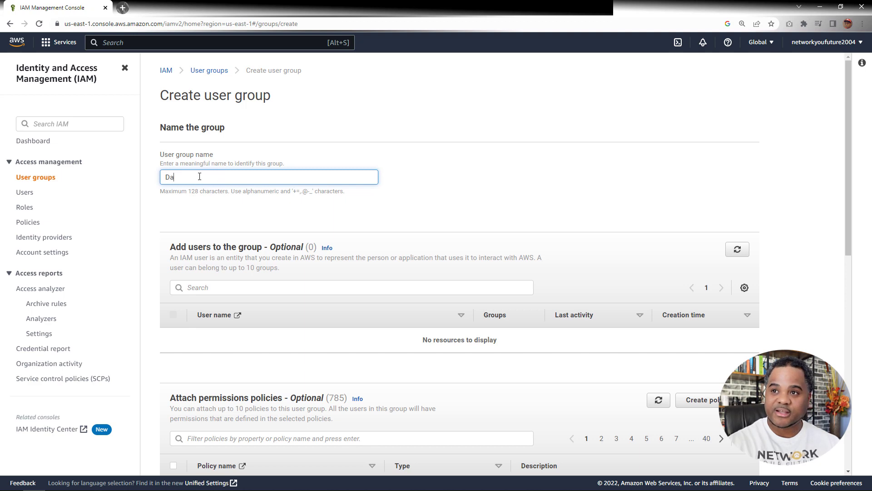
text(tabaseAdmin)
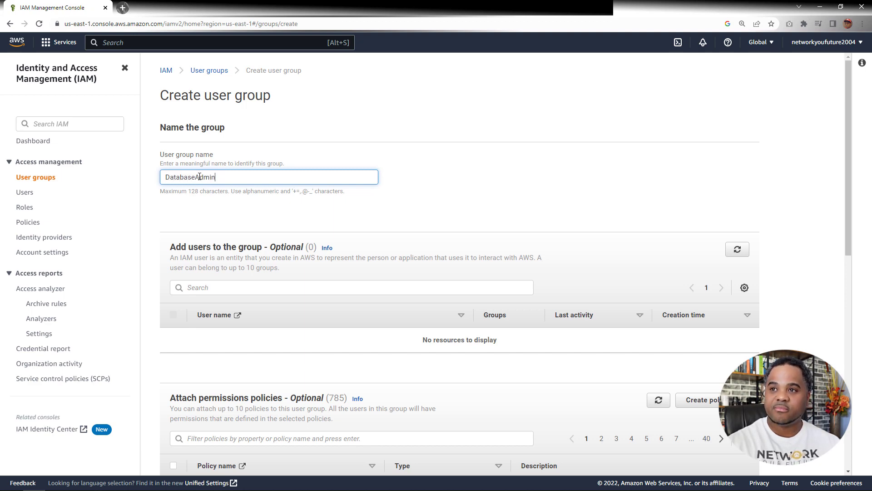
scroll(409, 273, down, 15)
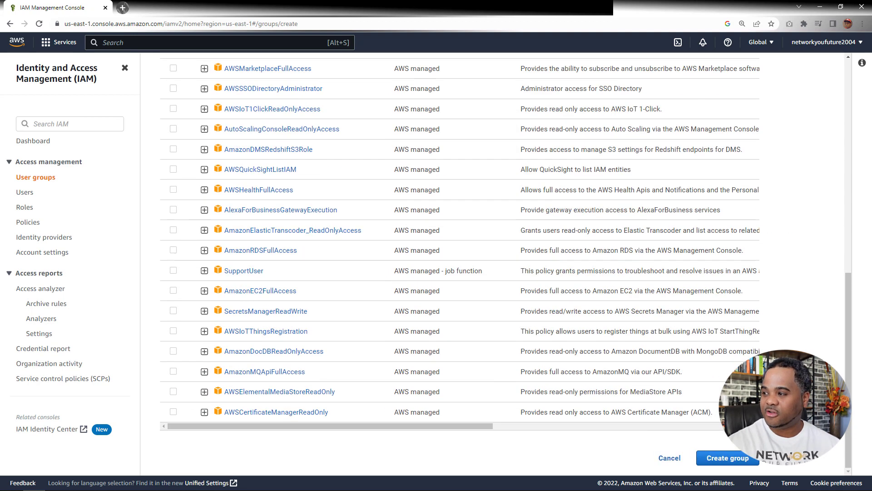
click(735, 459)
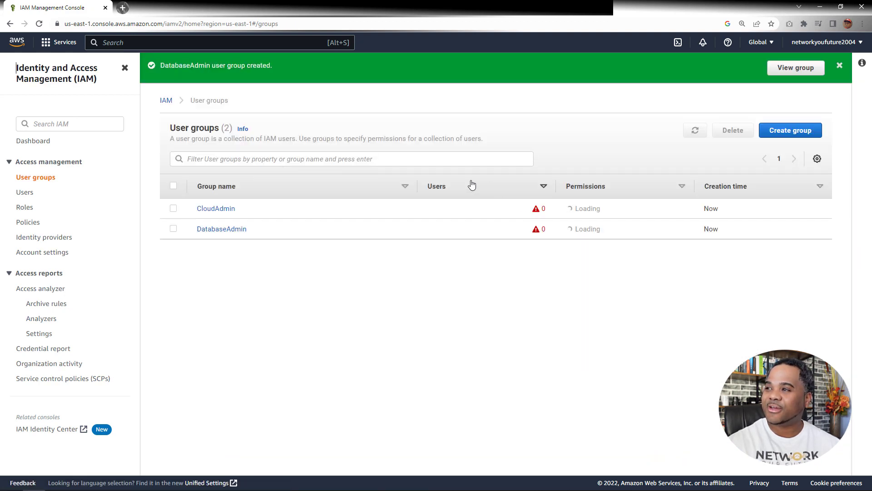
Create a user group named ServerAdmin, without users or permissions policies
click(785, 125)
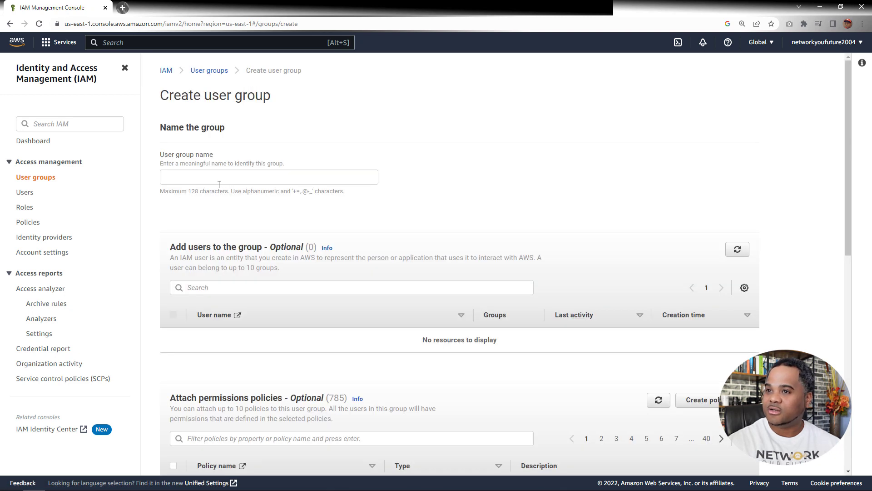
click(216, 178)
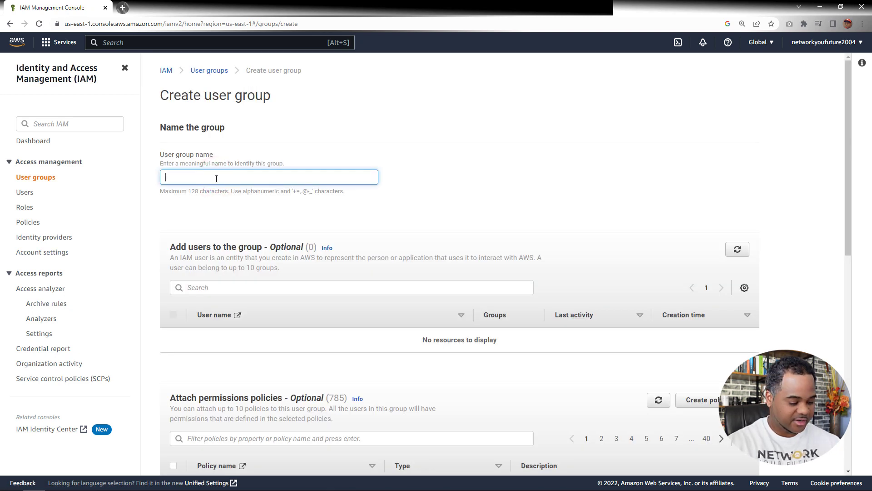
text(Server)
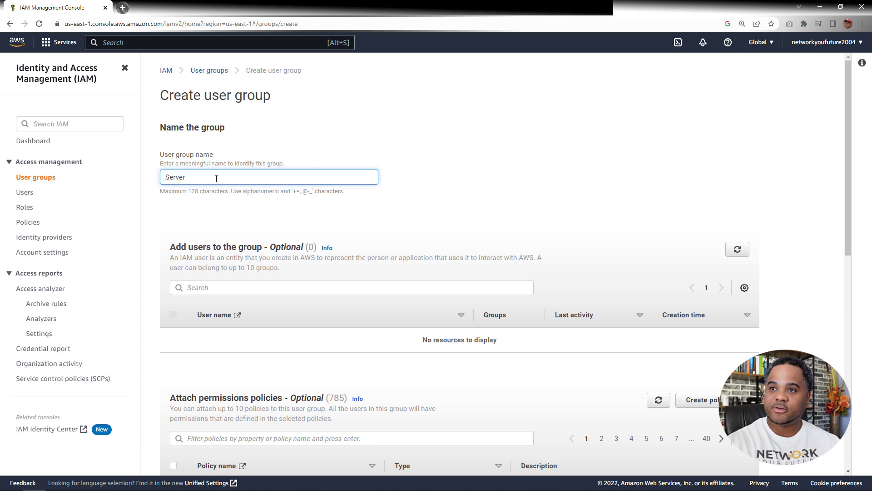
text(Admin)
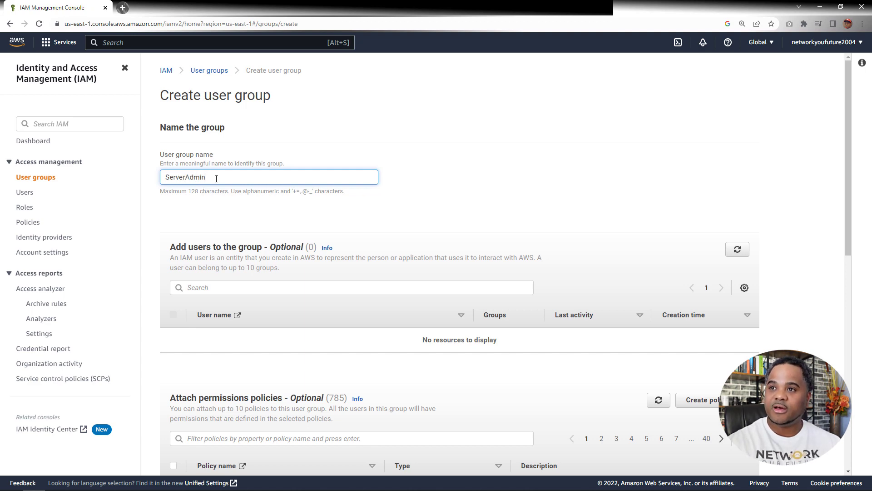
scroll(424, 218, down, 15)
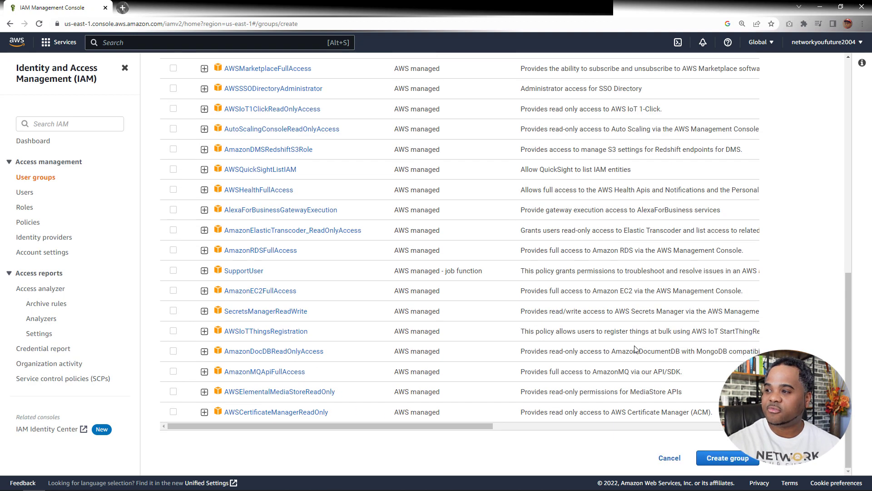
click(711, 459)
scroll(422, 205, up, 3)
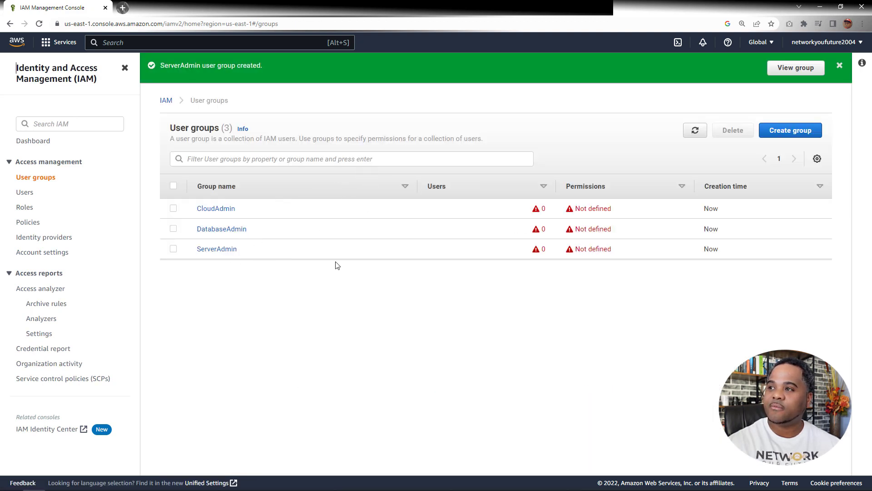
Create a user group named NetworkAdmin, without users or permissions policies
click(784, 130)
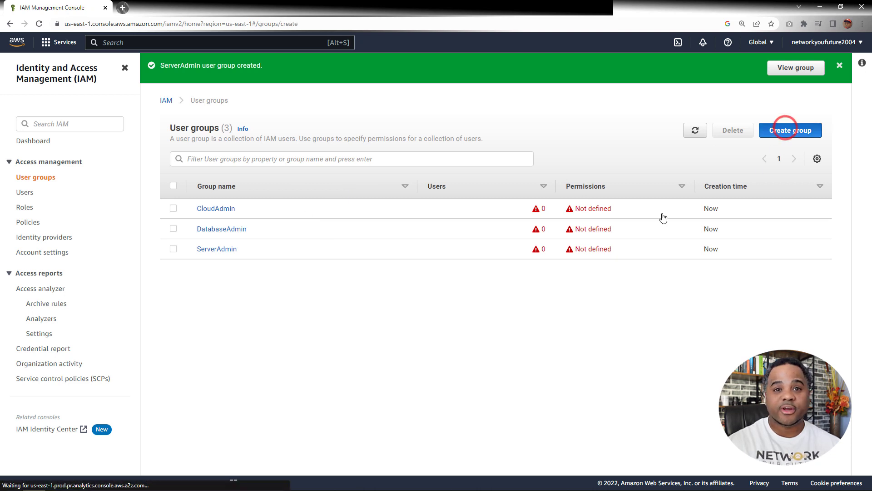
click(254, 182)
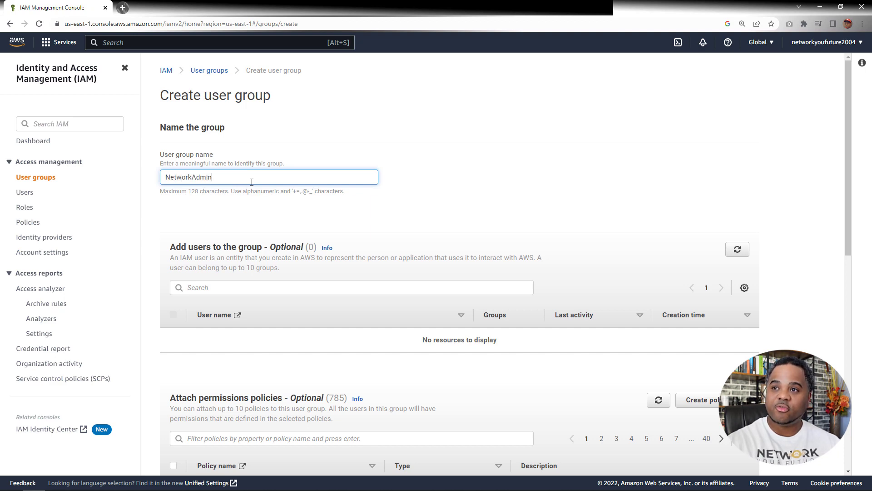
scroll(520, 281, down, 10)
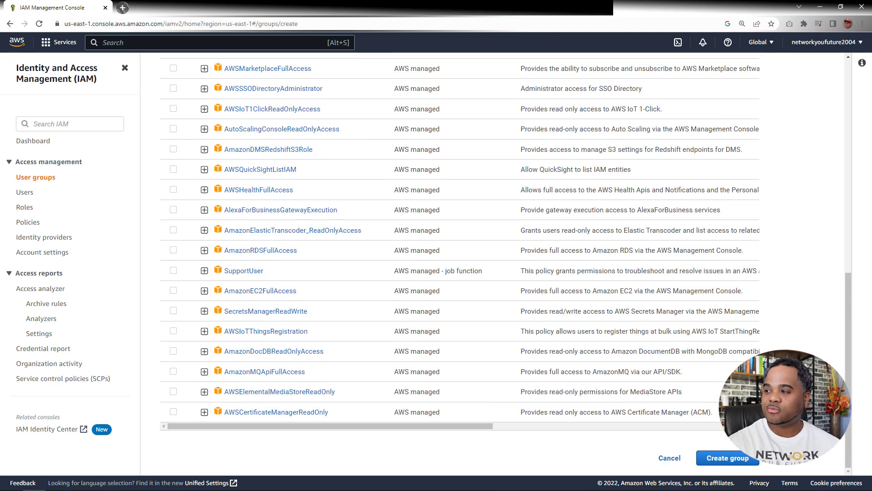
click(743, 459)
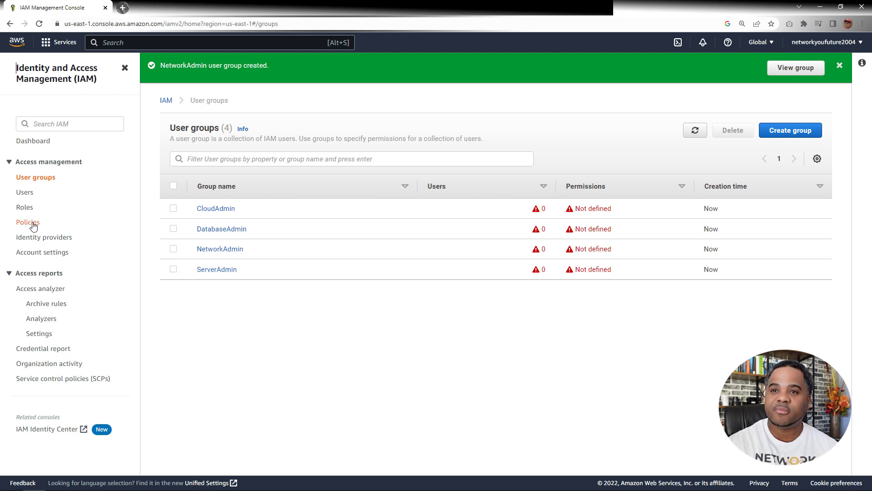
Start attaching permission policies to the CloudAdmin user group and filter the available policies by "Admin"
click(222, 210)
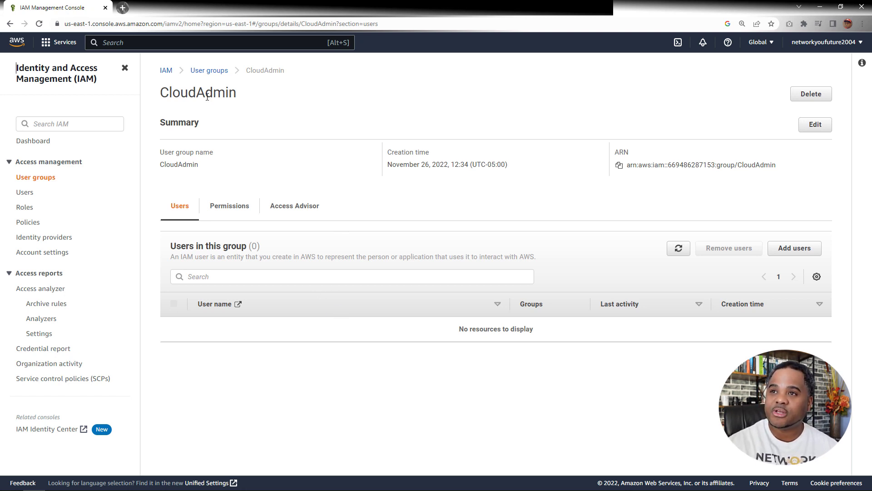
click(241, 209)
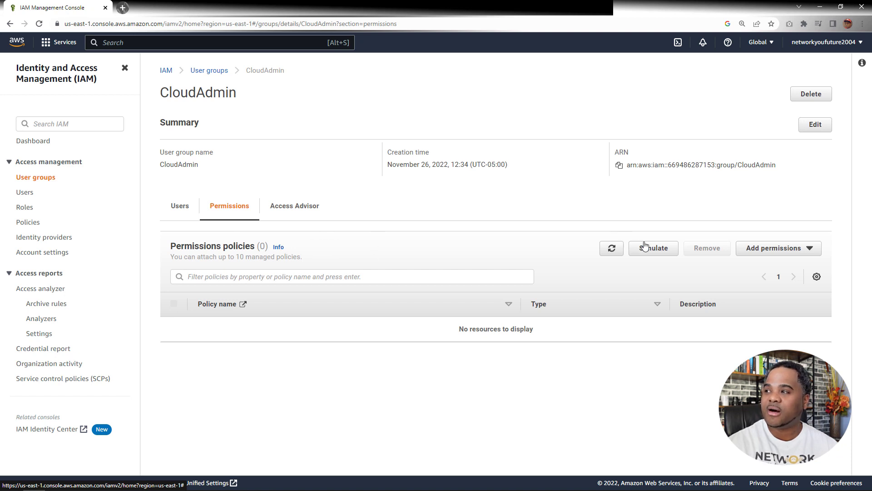
click(779, 248)
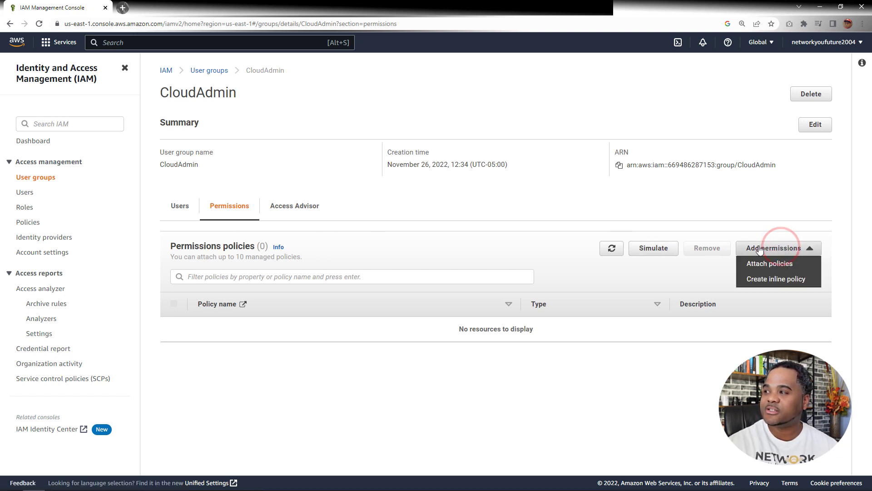
click(769, 265)
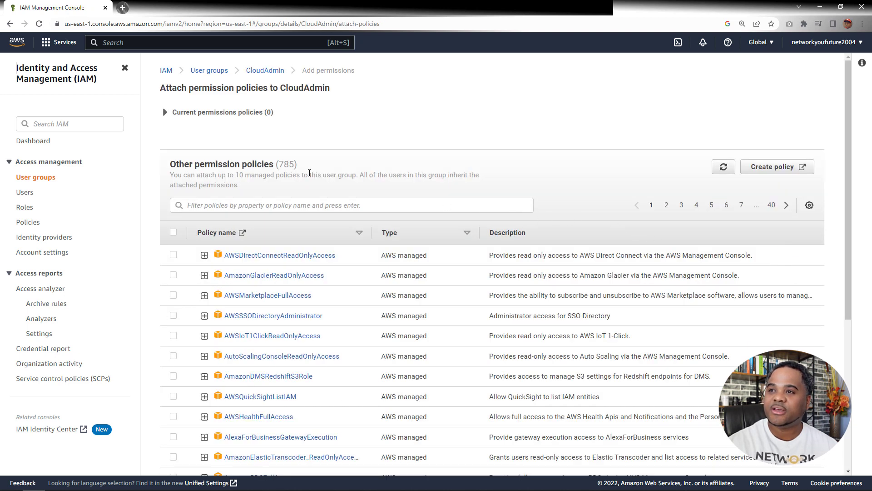
click(292, 204)
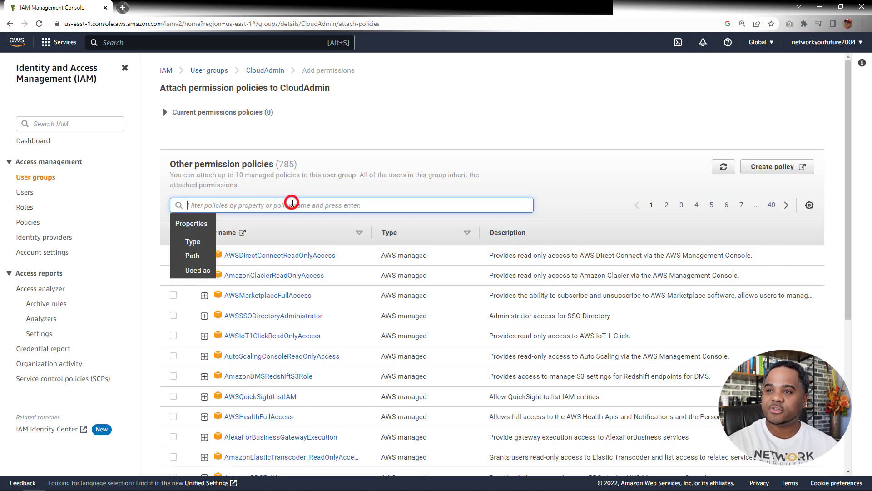
text(Admin)
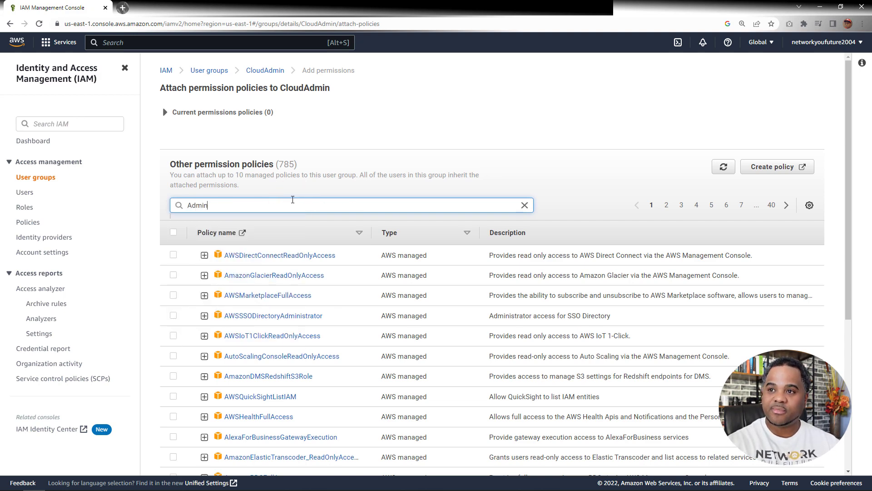
key(Return)
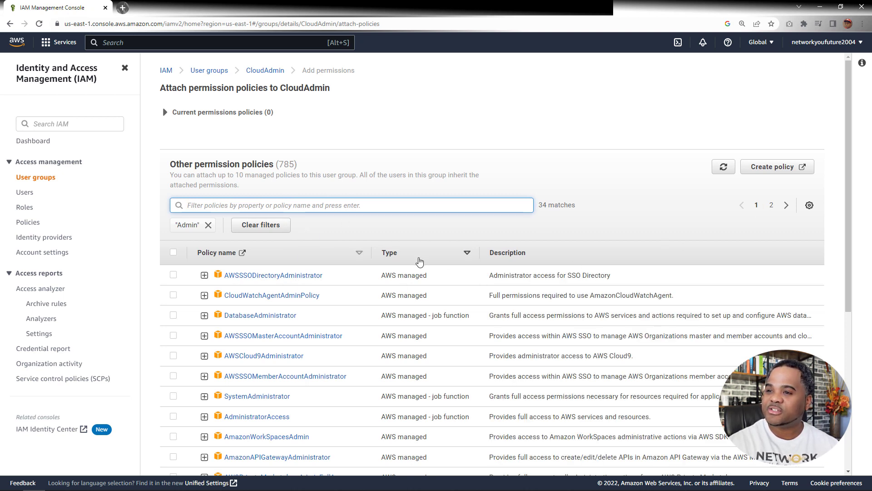
Select the AdministratorAccess policy and attach it to the CloudAdmin group
scroll(420, 261, down, 3)
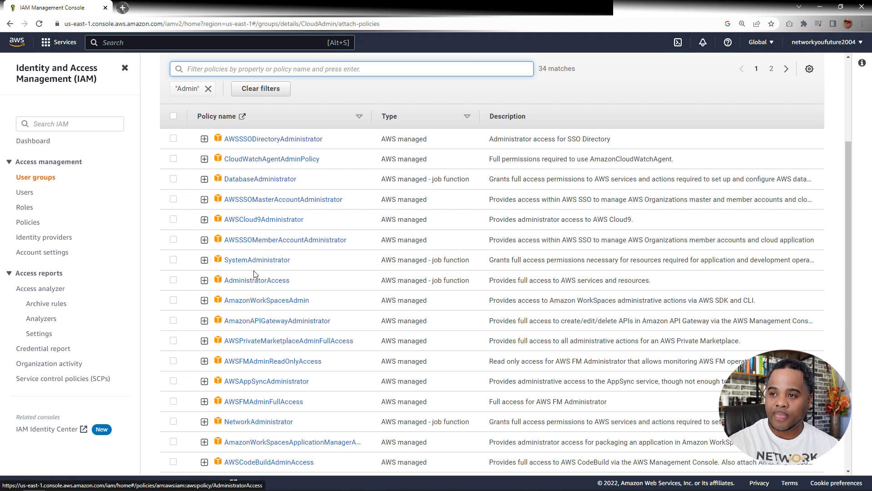
click(173, 280)
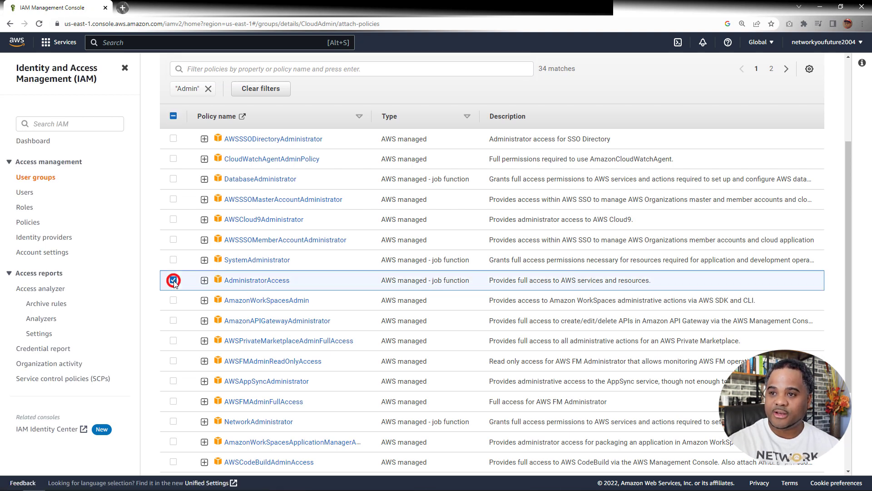
scroll(174, 282, down, 3)
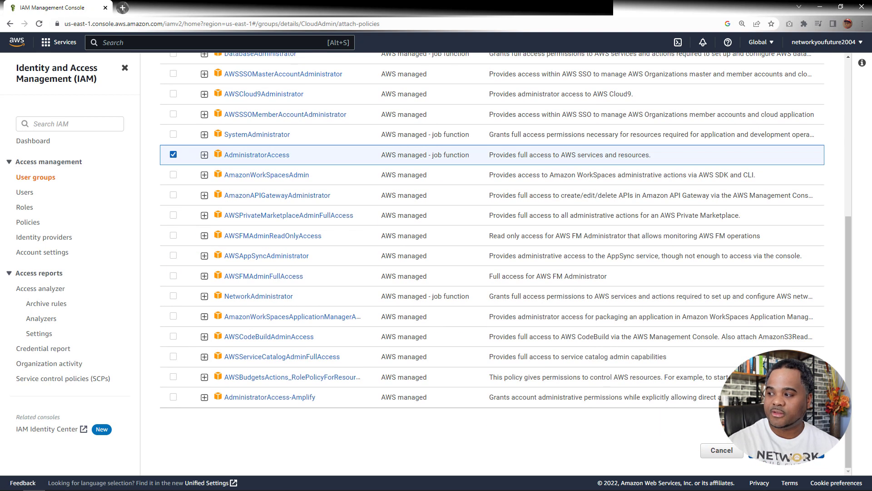
click(786, 450)
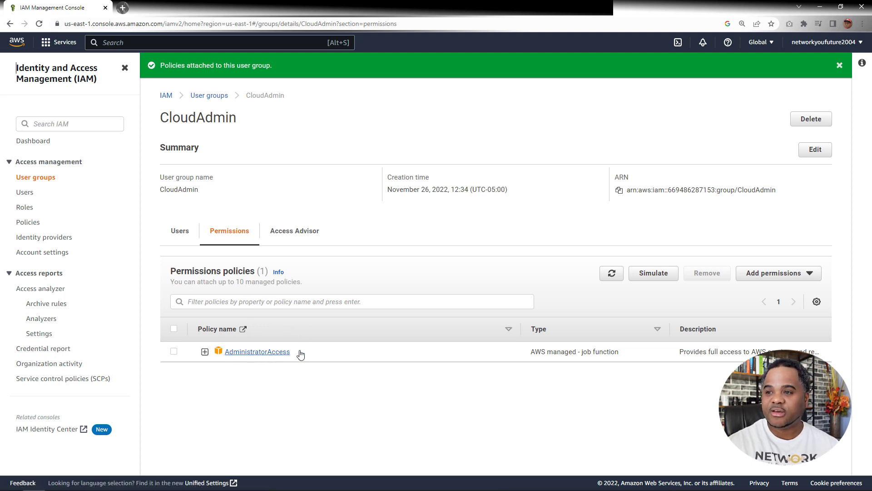
Expand the attached AdministratorAccess policy and review its JSON statement
click(205, 352)
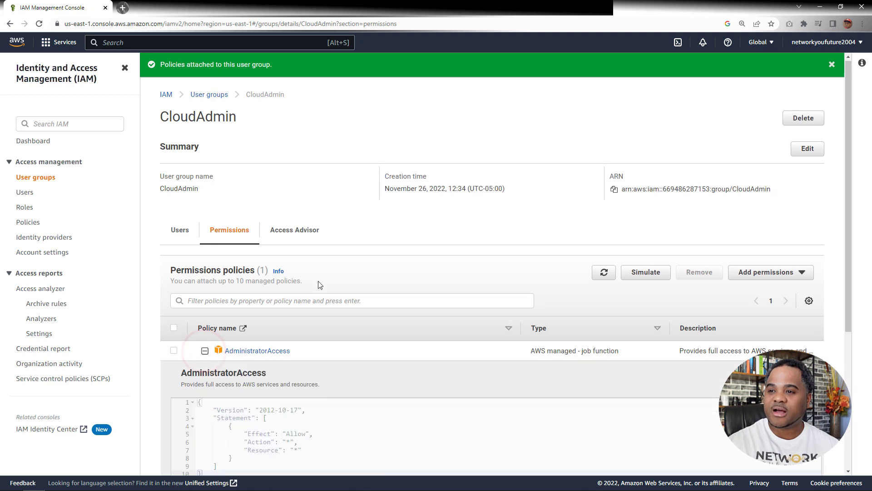
scroll(319, 284, down, 4)
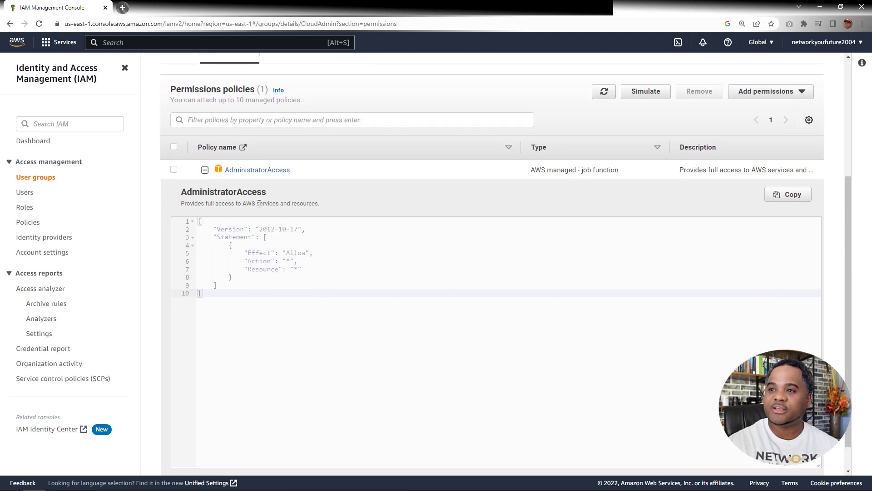
scroll(267, 267, up, 1)
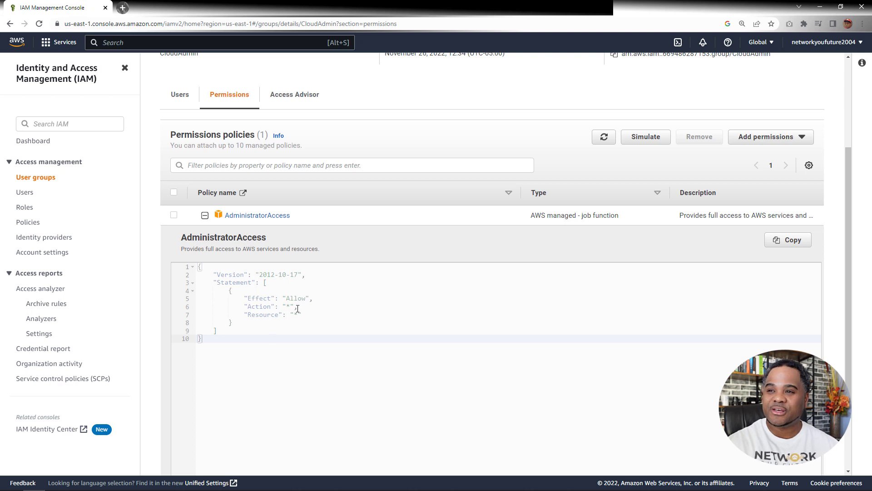
Open the AdministratorAccess policy in a new browser tab and examine the services, access levels and resources it covers
right_click(238, 221)
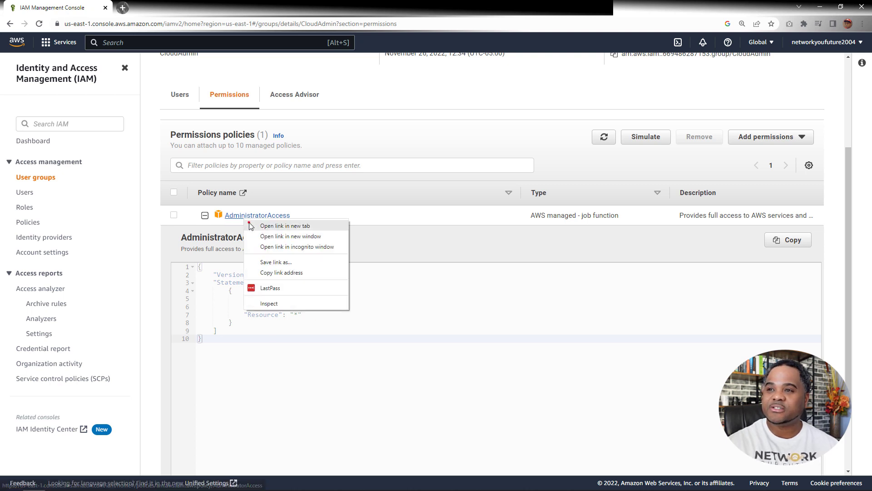
click(249, 222)
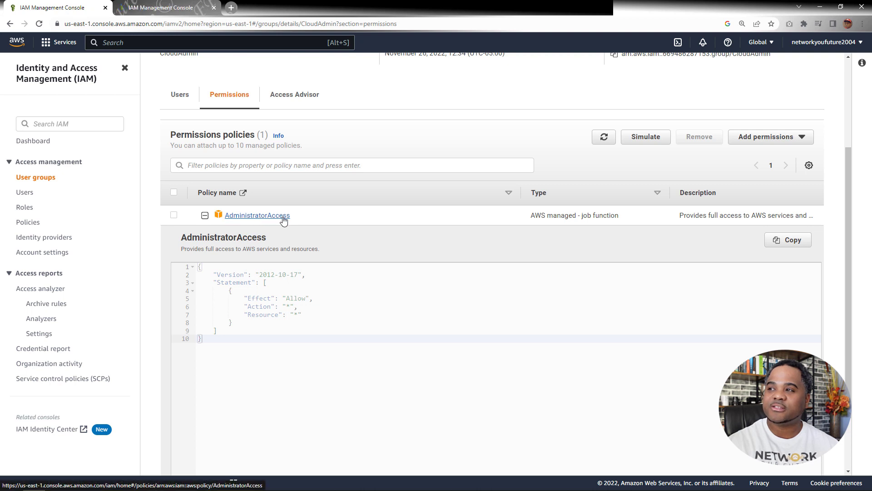
click(162, 12)
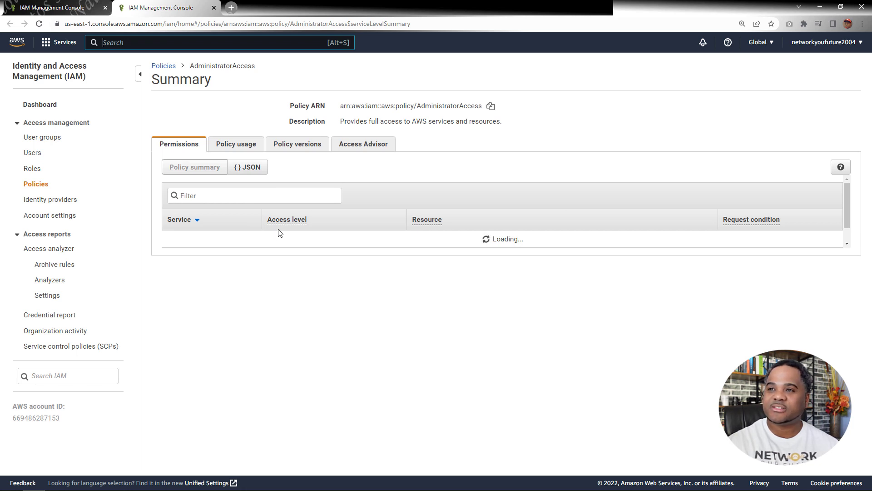
mouse_move(275, 224)
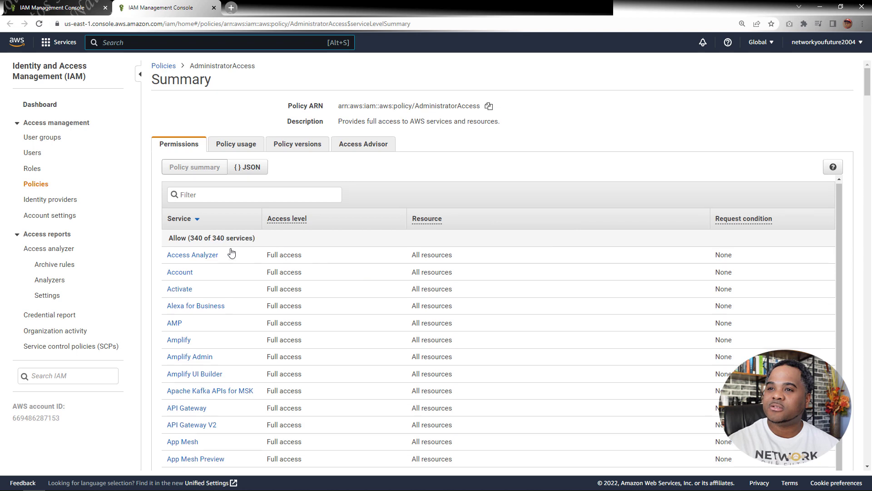
scroll(233, 260, down, 3)
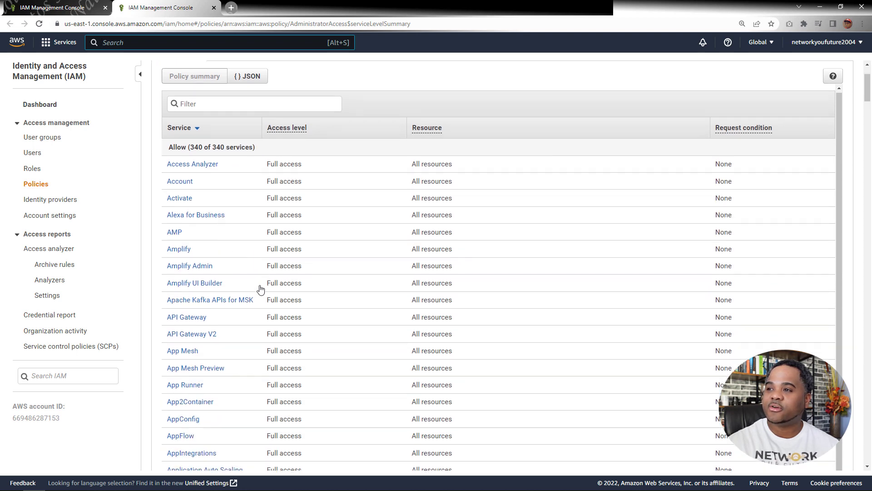
scroll(246, 251, down, 2)
scroll(249, 257, down, 20)
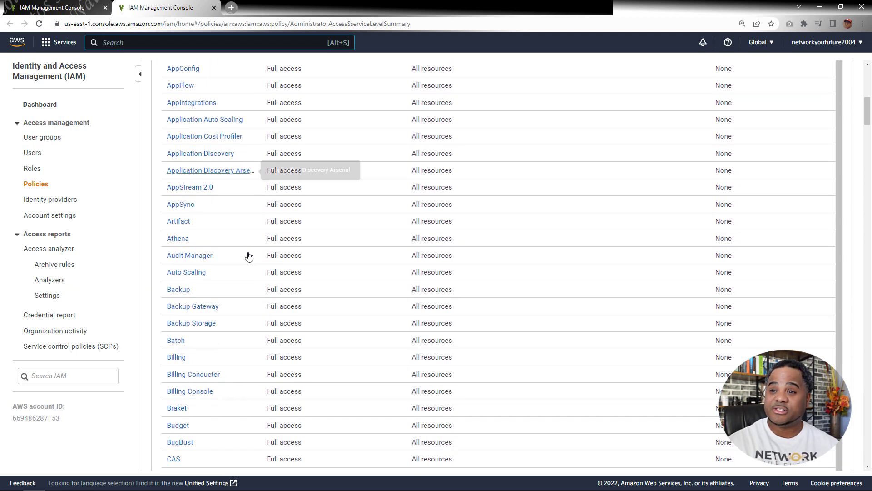
scroll(247, 259, up, 20)
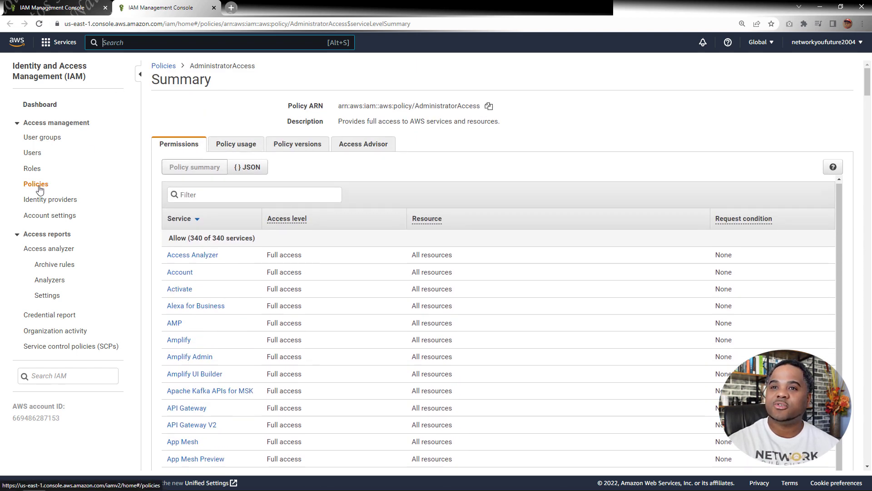
Open the DatabaseAdmin user group, close the old CloudAdmin browser tab, and start attaching policies to DatabaseAdmin
click(42, 137)
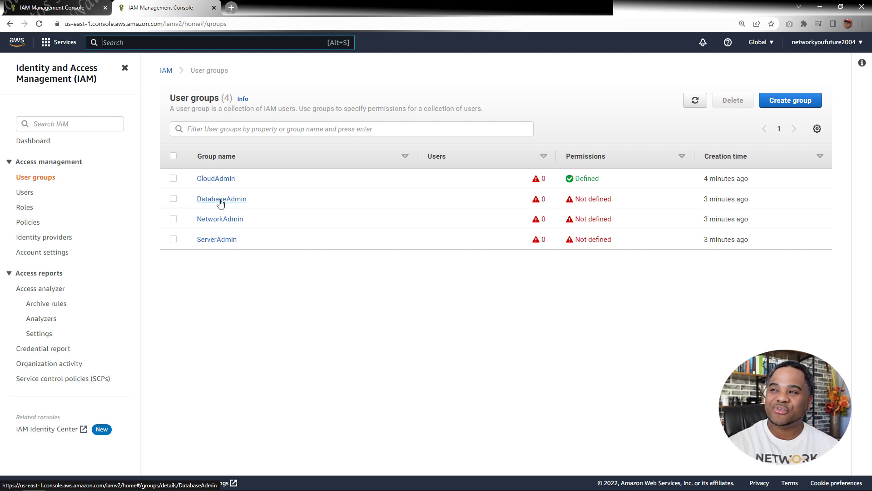
click(222, 200)
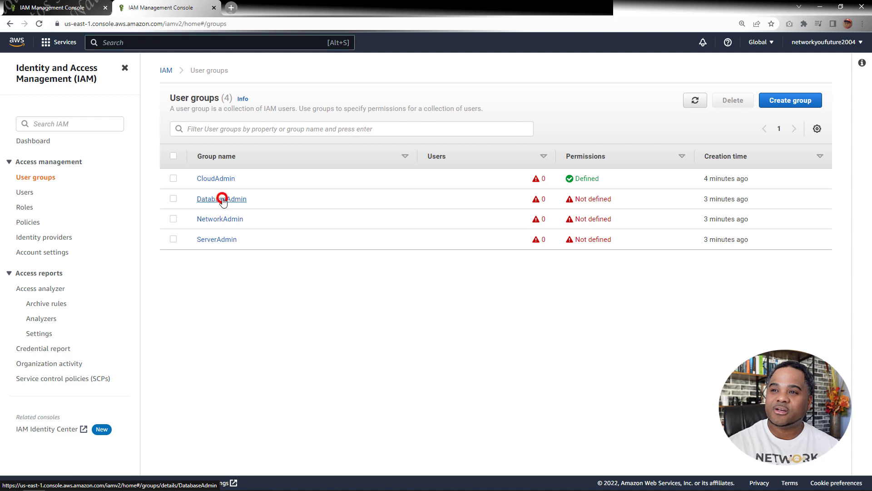
click(104, 7)
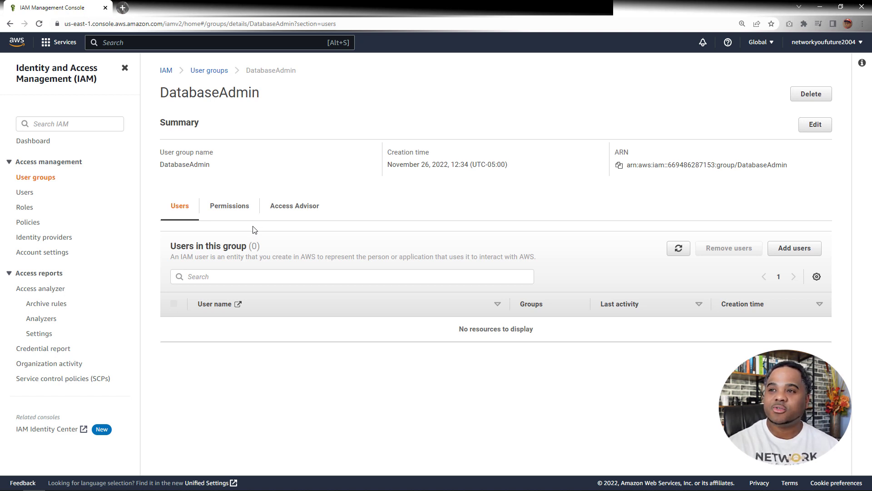
click(229, 208)
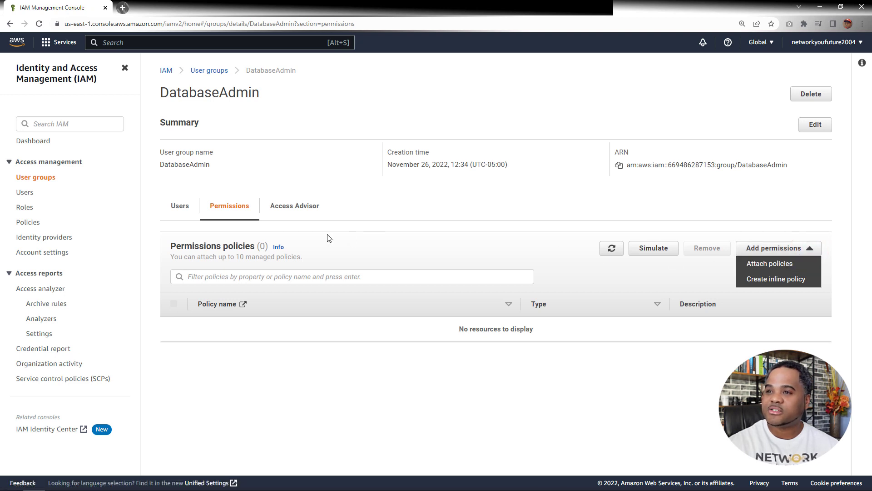
click(763, 264)
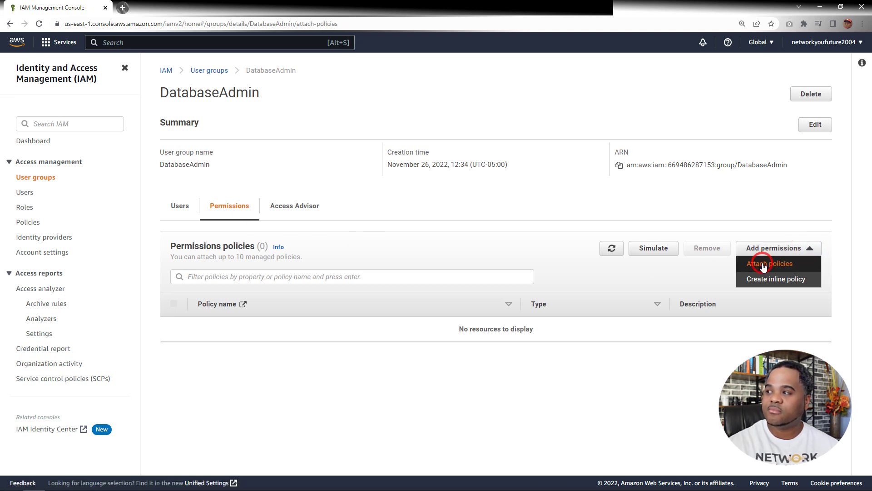
Filter the policies by "RDS" and attach AmazonRDSFullAccess to the DatabaseAdmin group
click(362, 205)
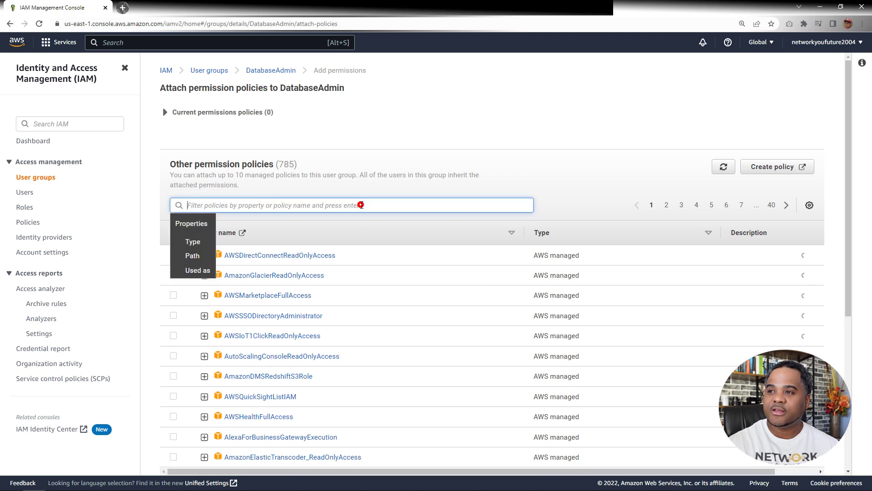
text(ds)
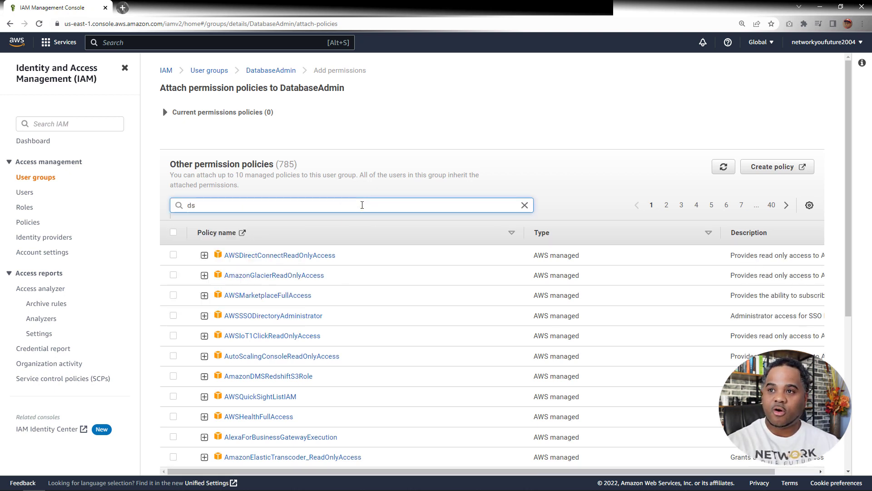
key(BackSpace)
key(BackSpace)
text(RDS)
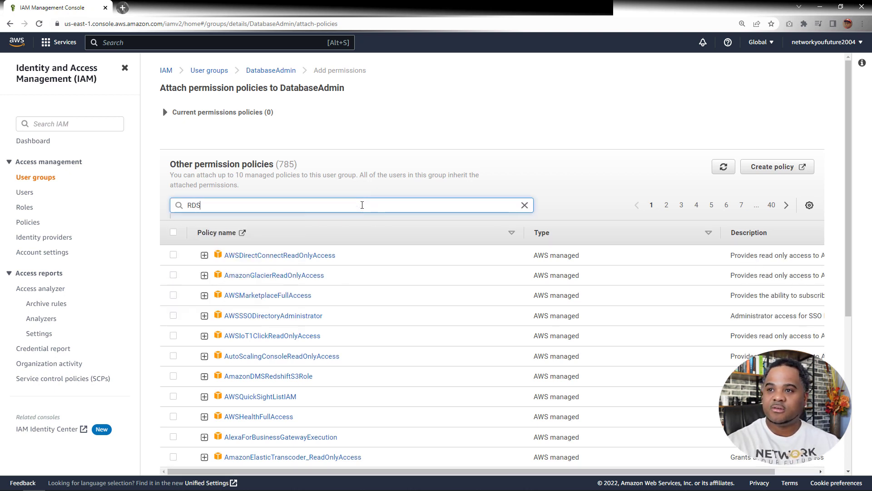
key(Return)
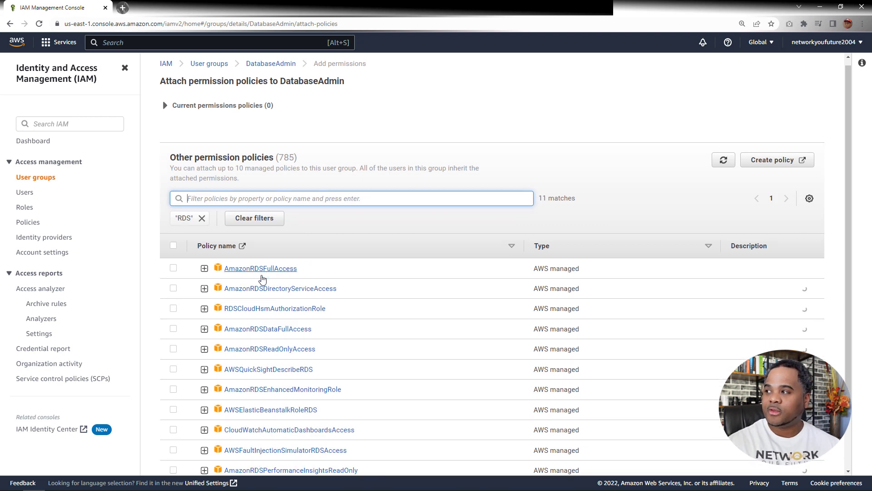
scroll(264, 275, down, 1)
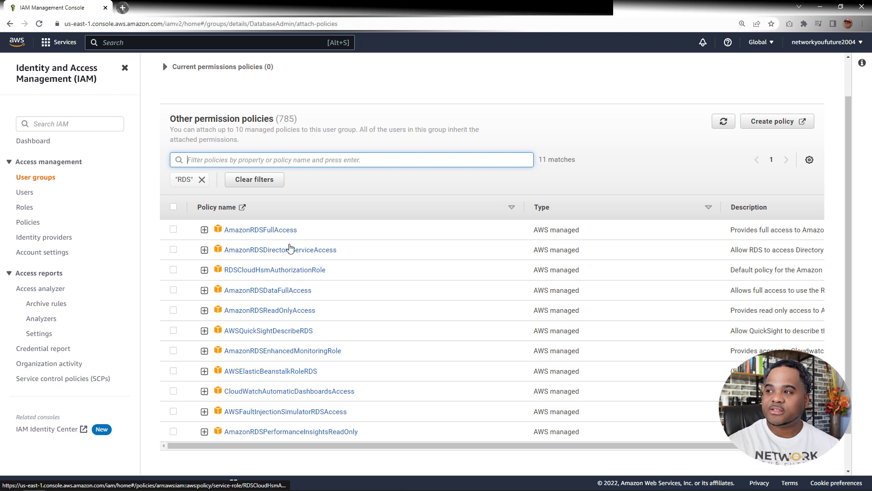
click(173, 229)
scroll(336, 328, down, 2)
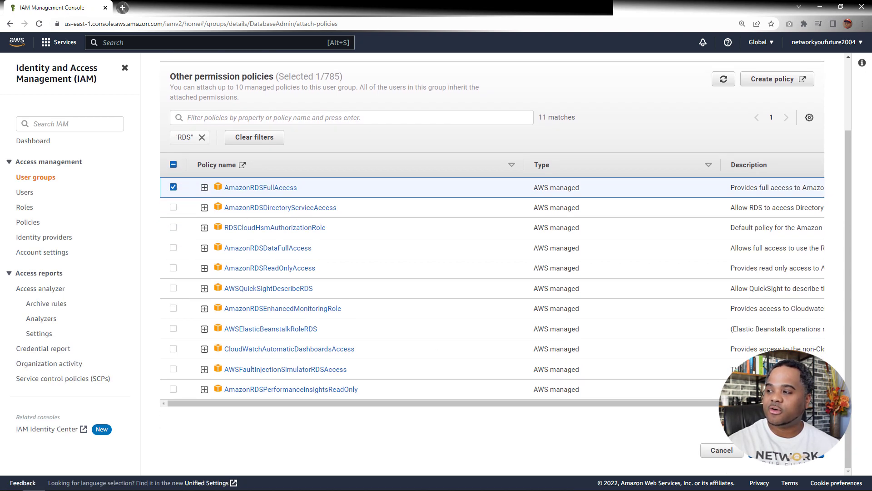
click(786, 450)
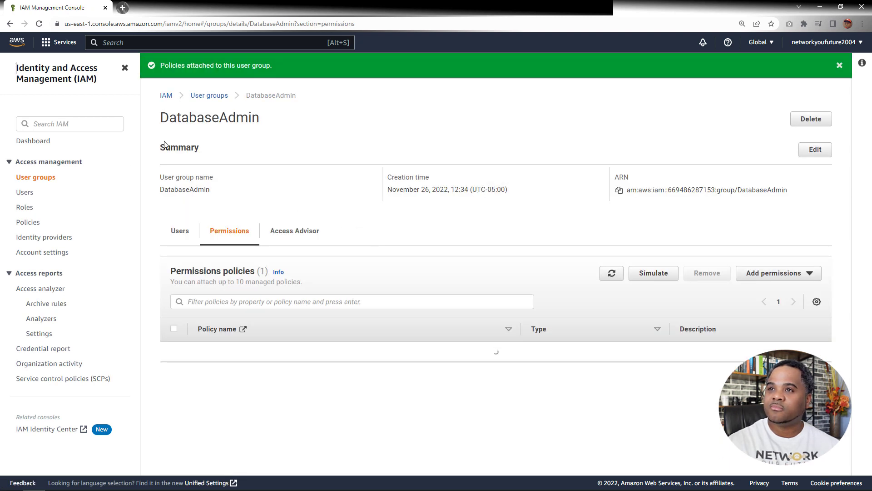
Return to the user groups list, open the NetworkAdmin group's permissions and start attaching policies to it
click(205, 96)
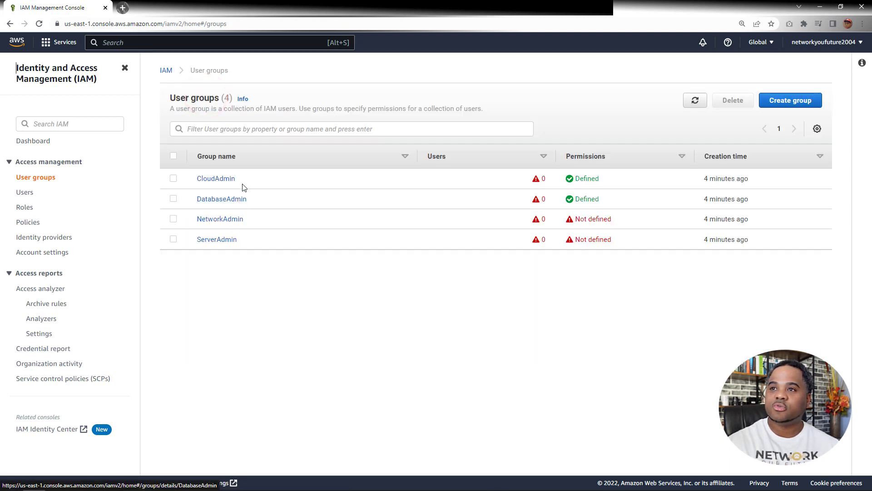
click(221, 220)
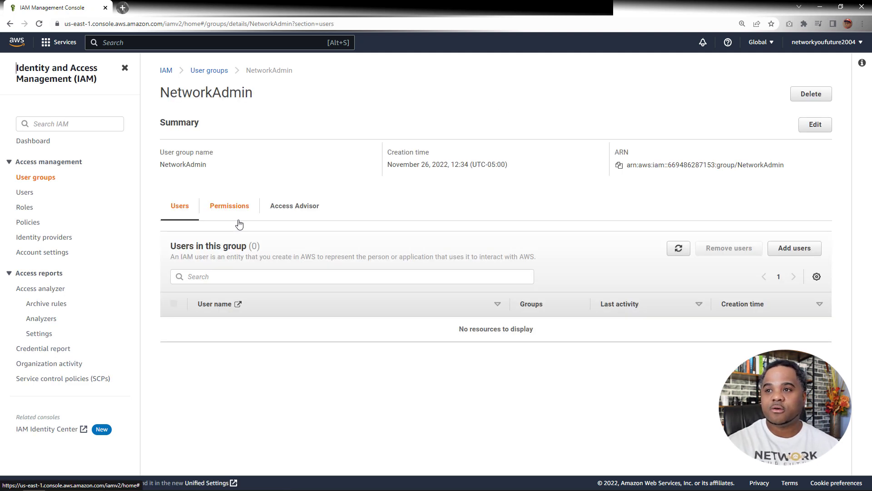
click(232, 208)
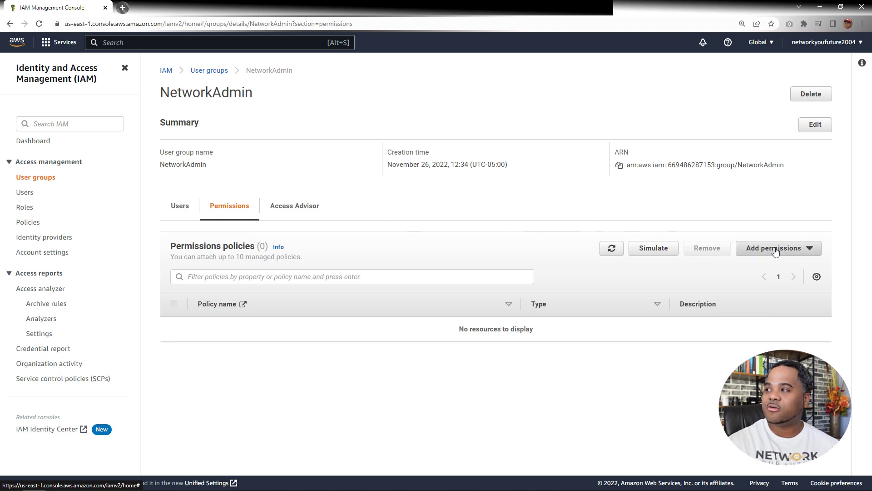
click(817, 247)
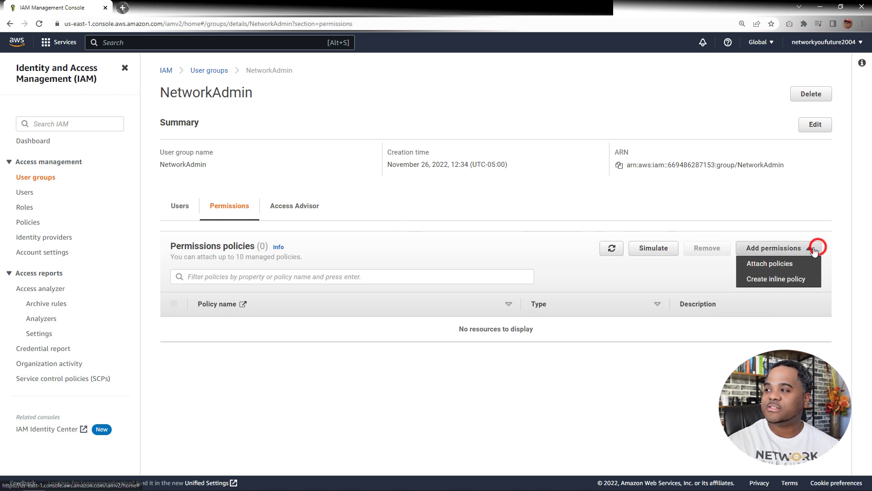
click(778, 264)
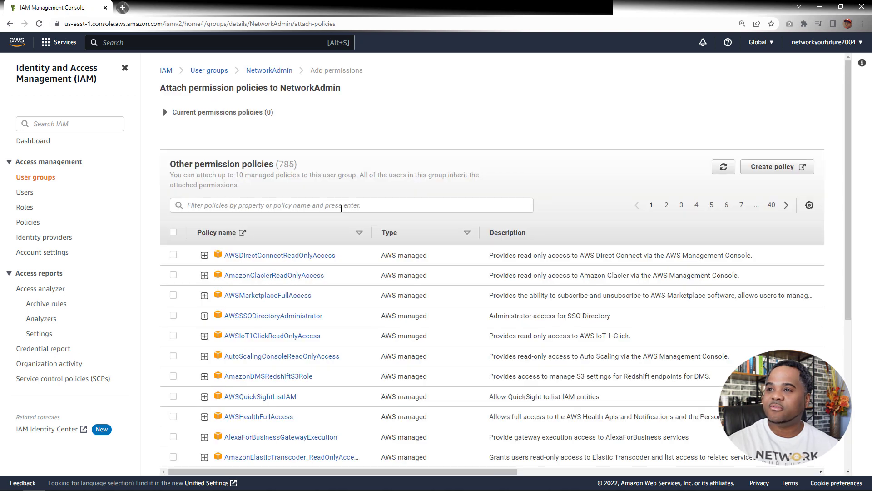
Filter the policies by "VPC" and attach AmazonVPCFullAccess to the NetworkAdmin group
click(341, 205)
text(VPC)
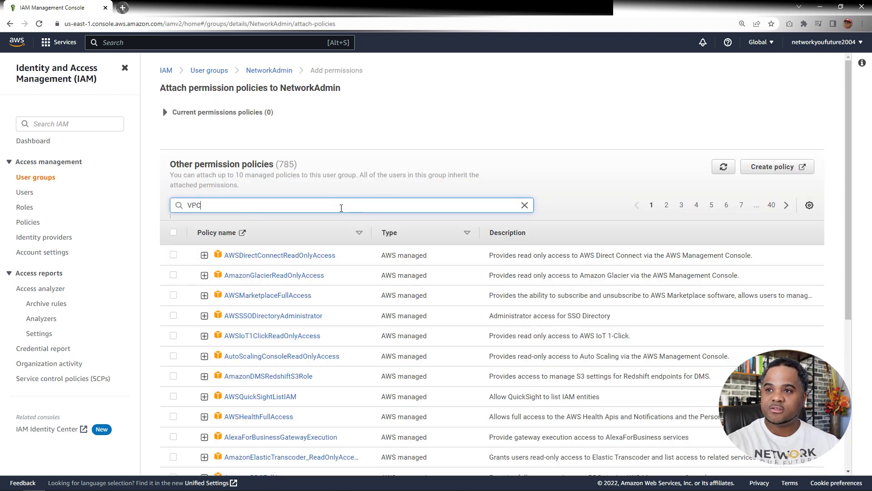
key(Return)
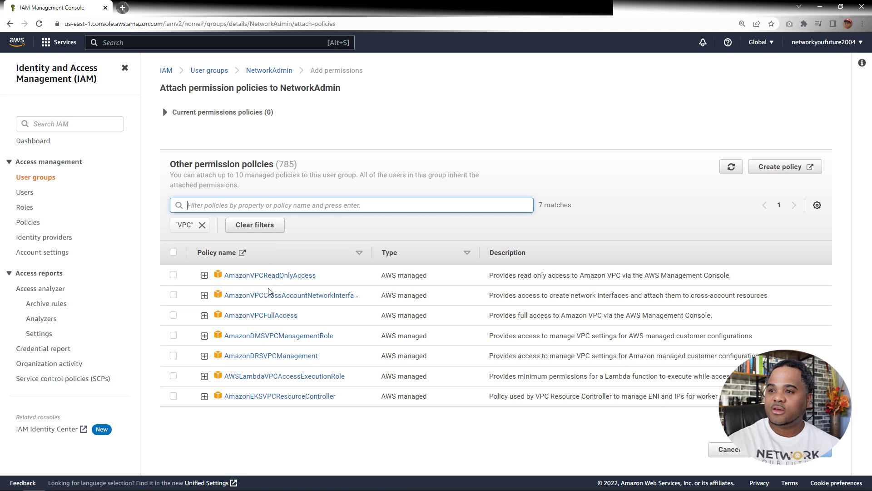
click(173, 315)
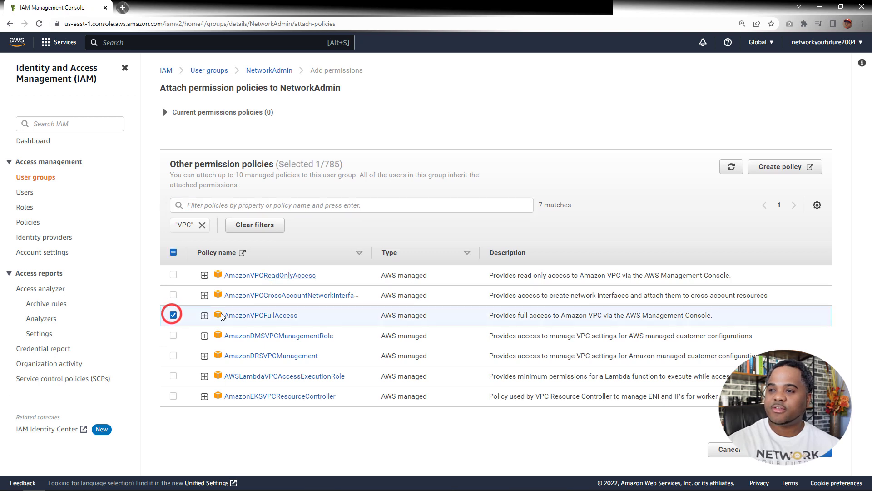
click(791, 449)
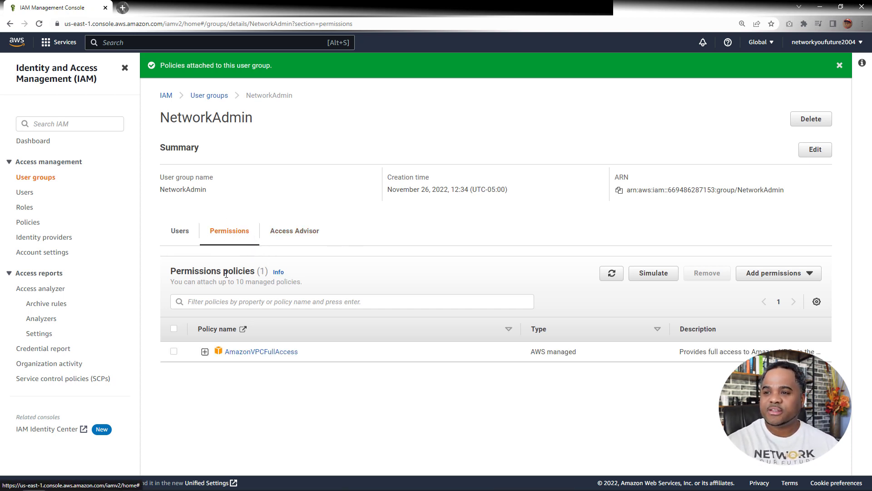
click(241, 301)
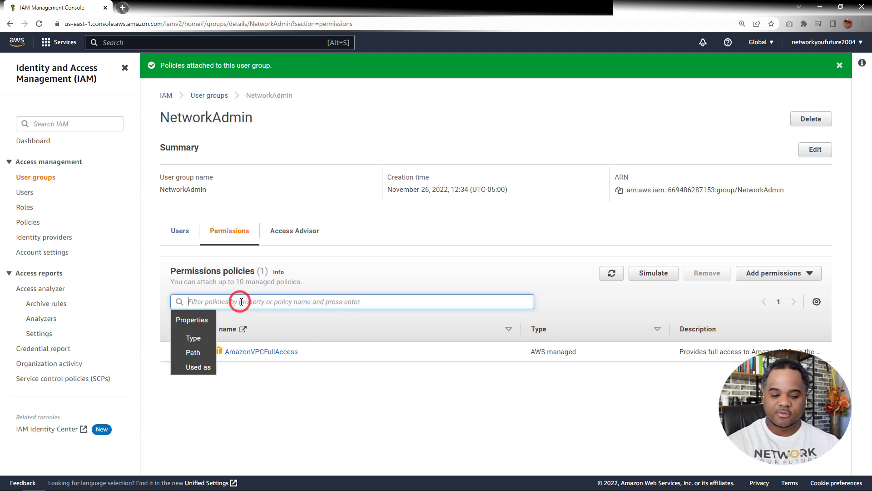
text(ec2)
key(Return)
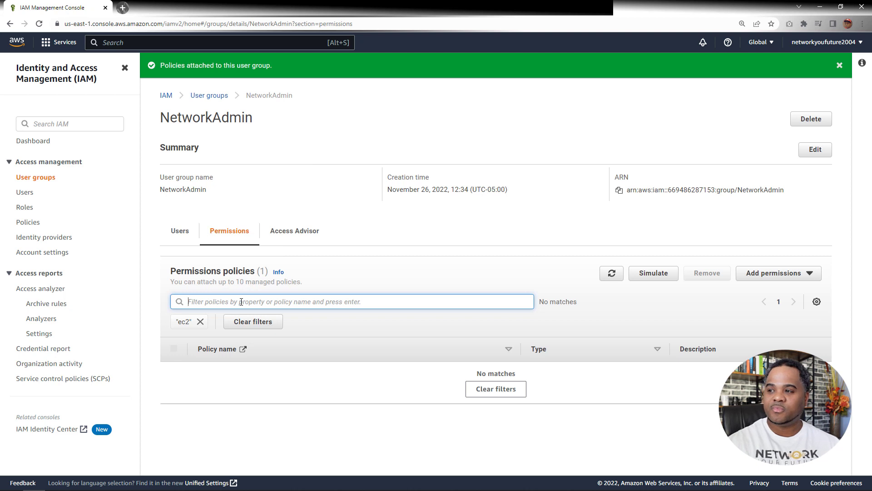
Attach the AmazonEC2ReadOnlyAccess policy to the NetworkAdmin group as well, filtering the available policies by "EC2"
click(772, 273)
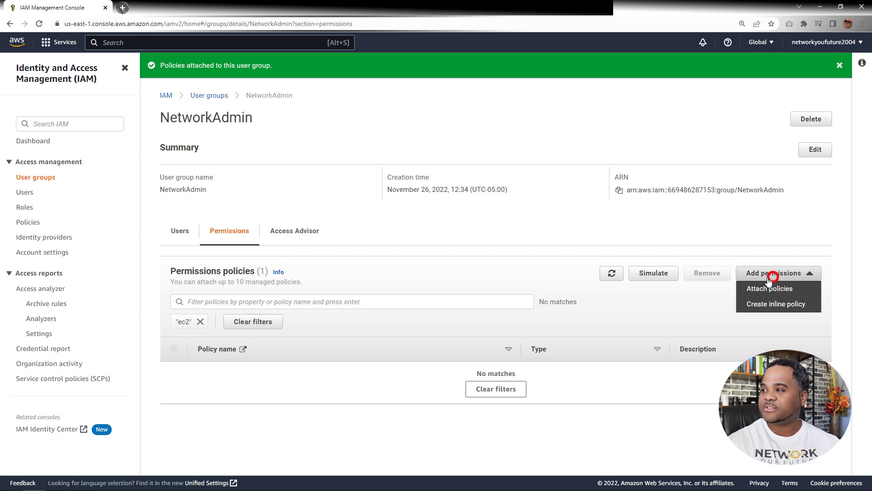
click(769, 288)
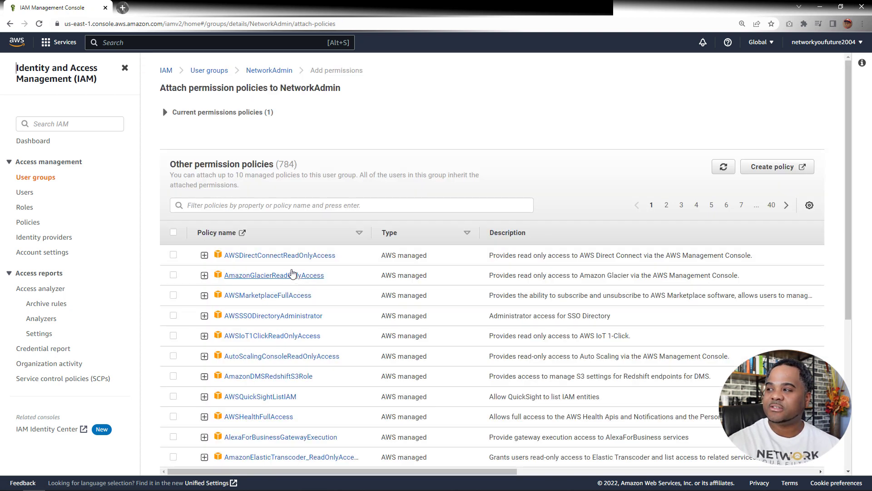
click(251, 205)
text(E)
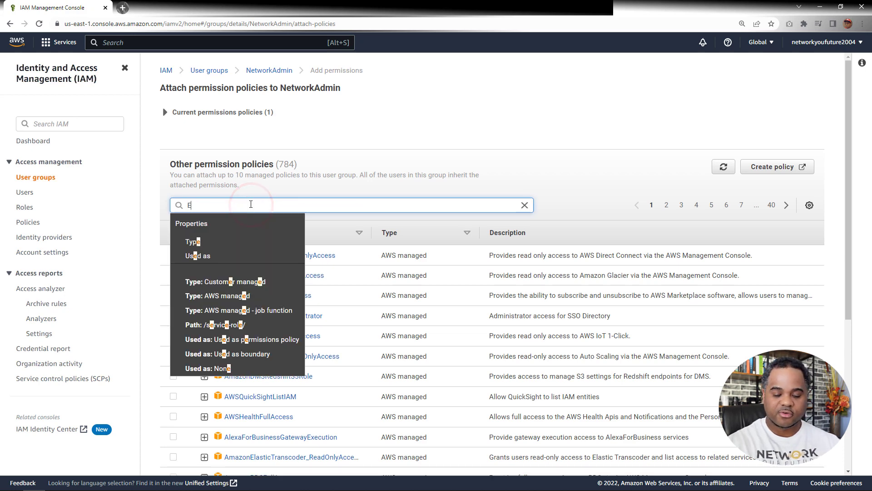
text(C2)
key(Return)
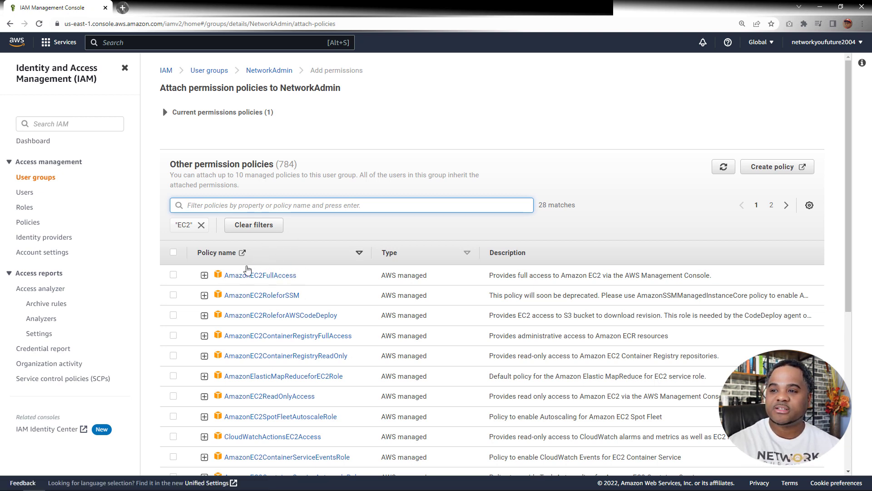
scroll(285, 286, down, 1)
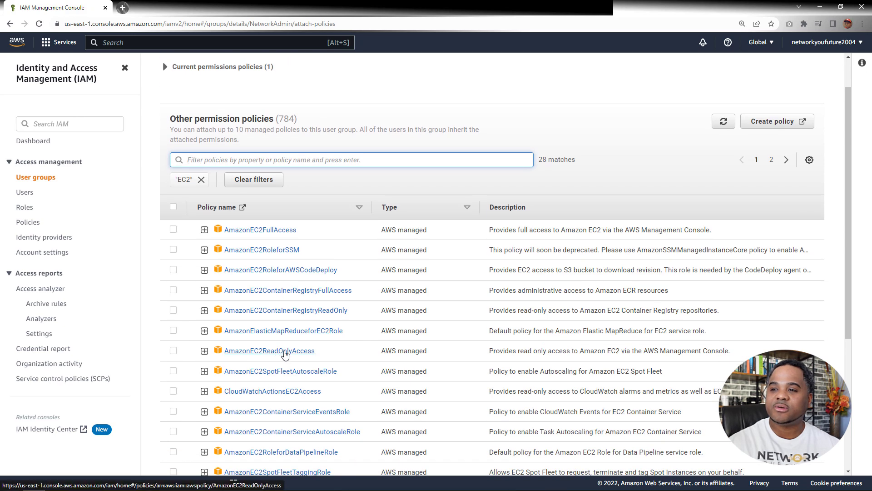
click(173, 350)
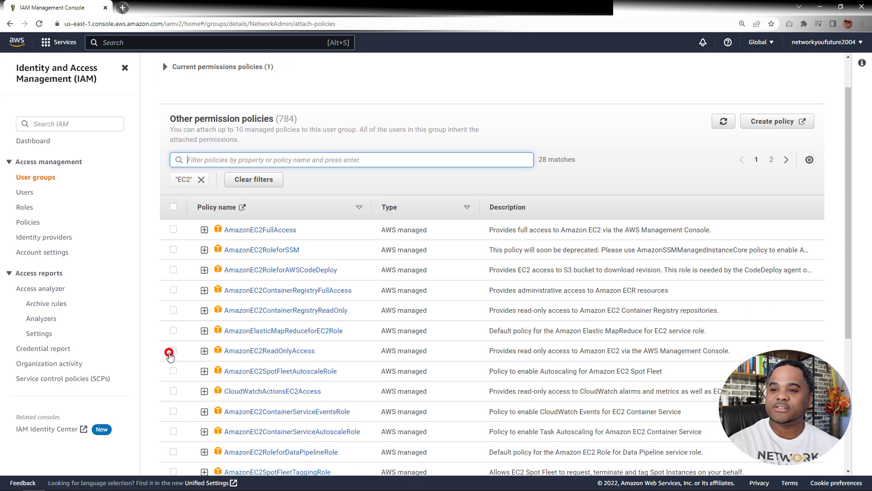
scroll(524, 355, down, 5)
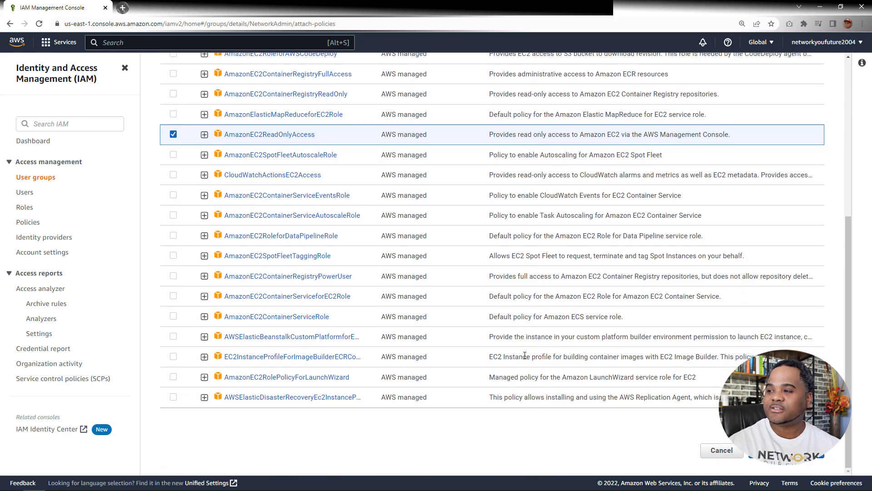
click(786, 450)
scroll(361, 247, up, 2)
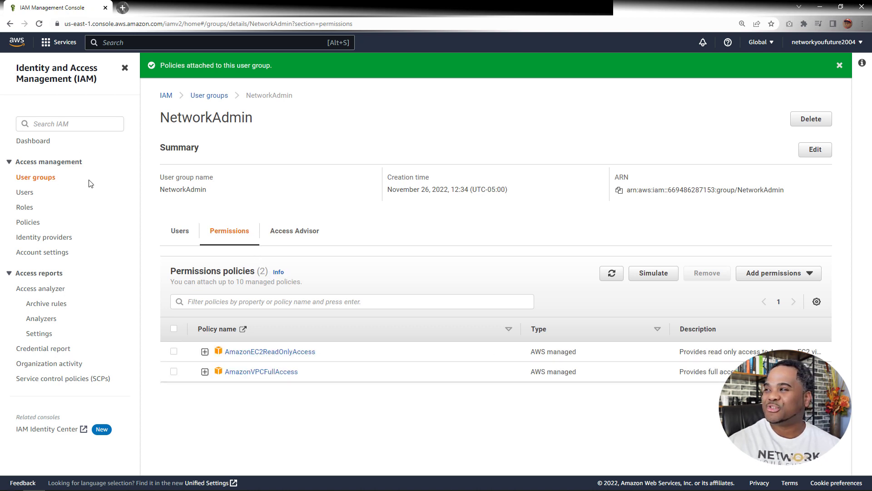
Go back to the user groups list, open the ServerAdmin group's permissions and start attaching policies to it
click(202, 94)
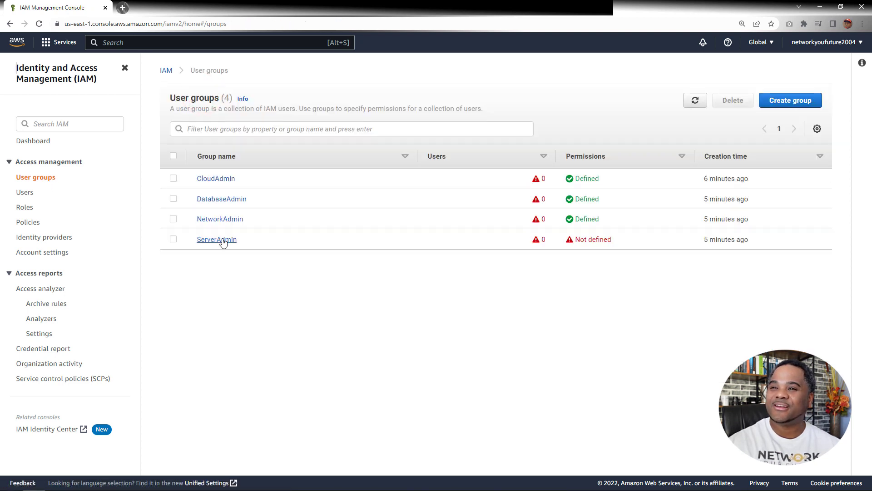
click(222, 239)
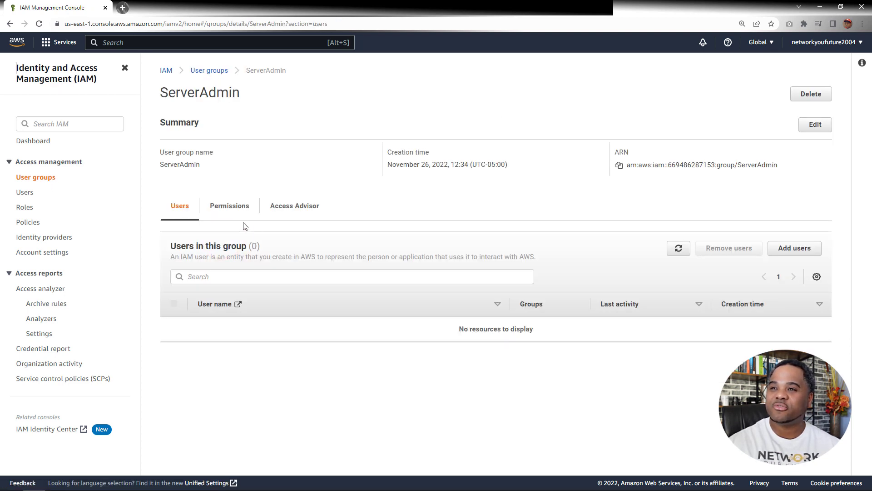
click(231, 207)
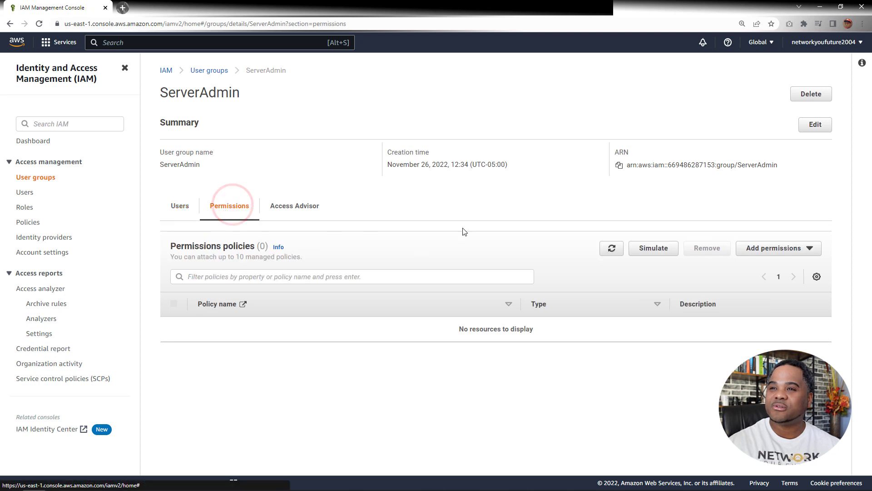
click(808, 247)
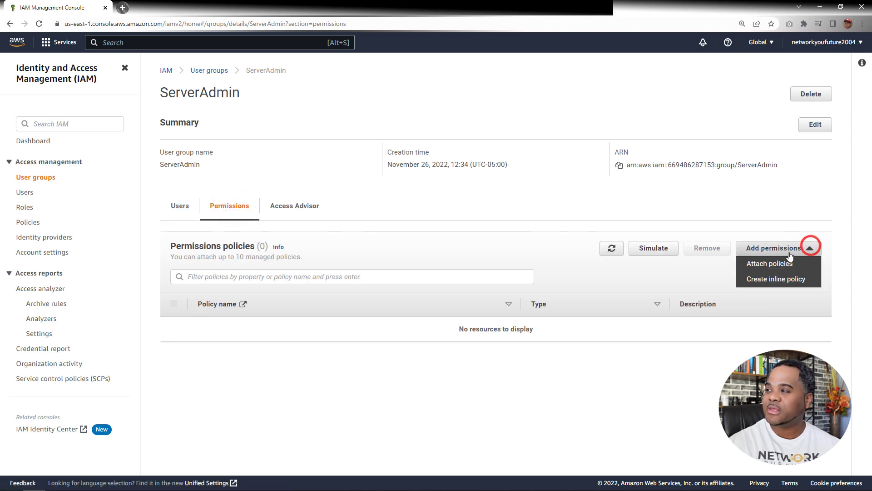
click(771, 263)
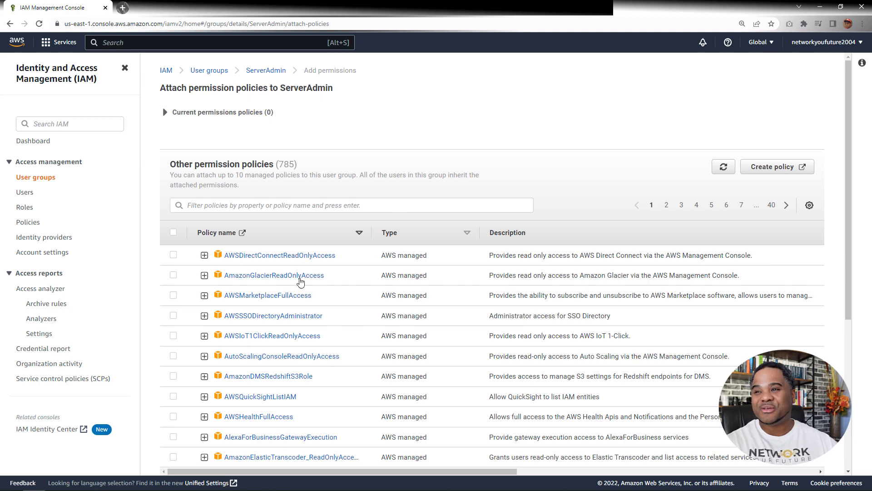
Filter the policies by "EC2" and attach AmazonEC2FullAccess to the ServerAdmin group
click(336, 208)
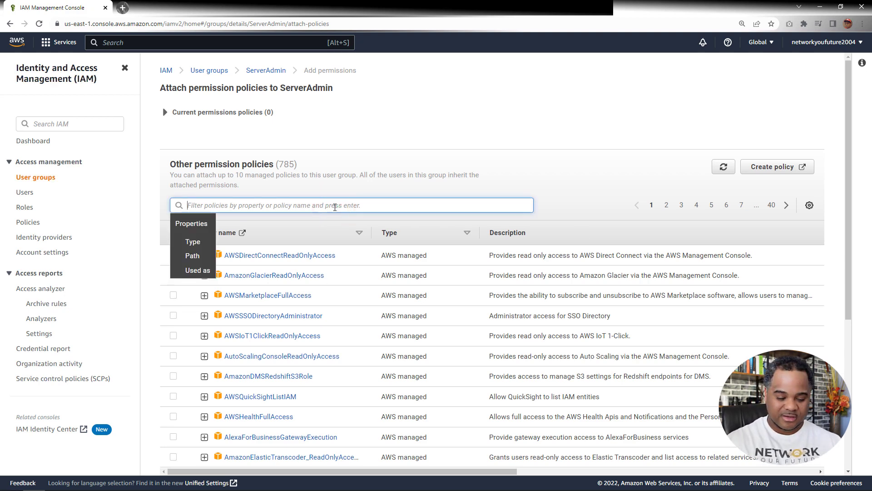
text(EC2)
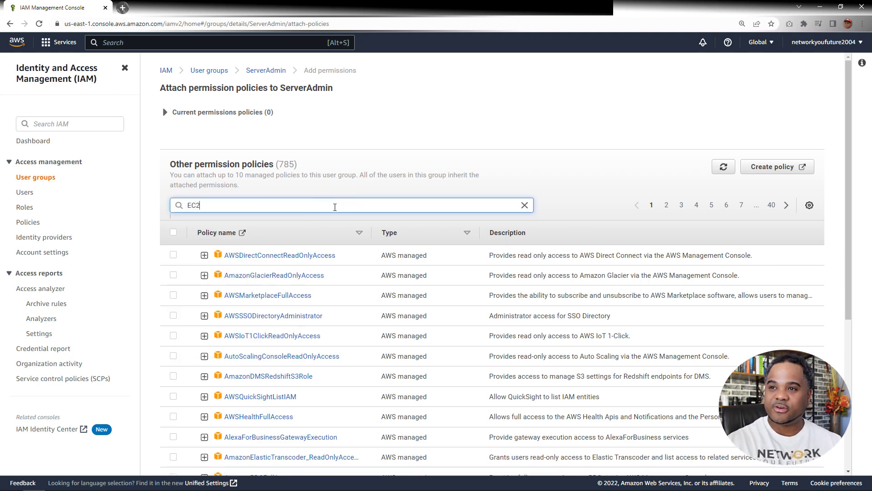
key(Return)
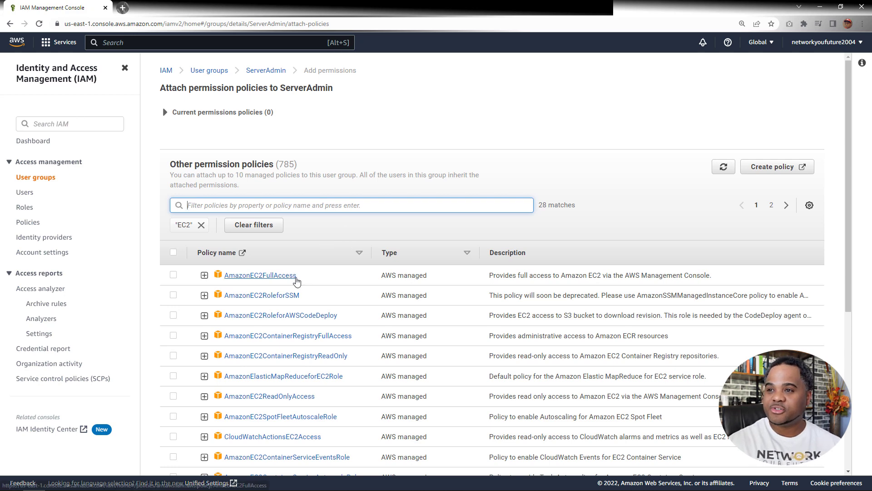
click(174, 275)
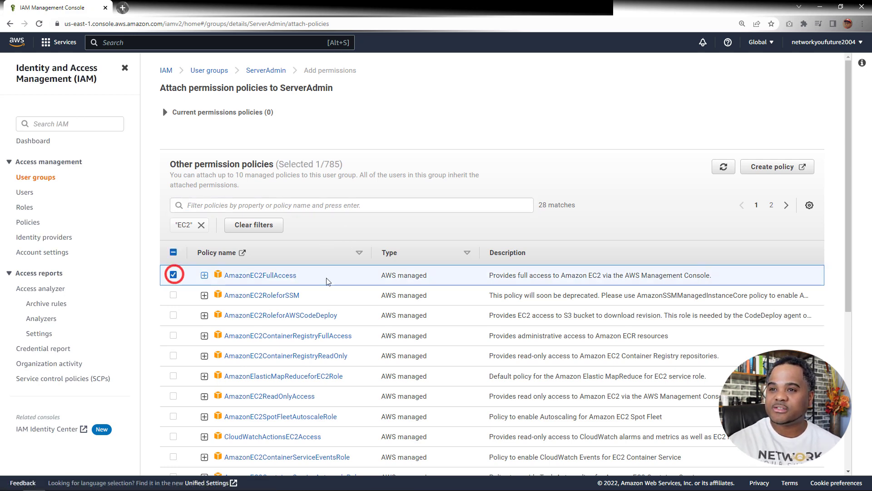
scroll(175, 274, down, 5)
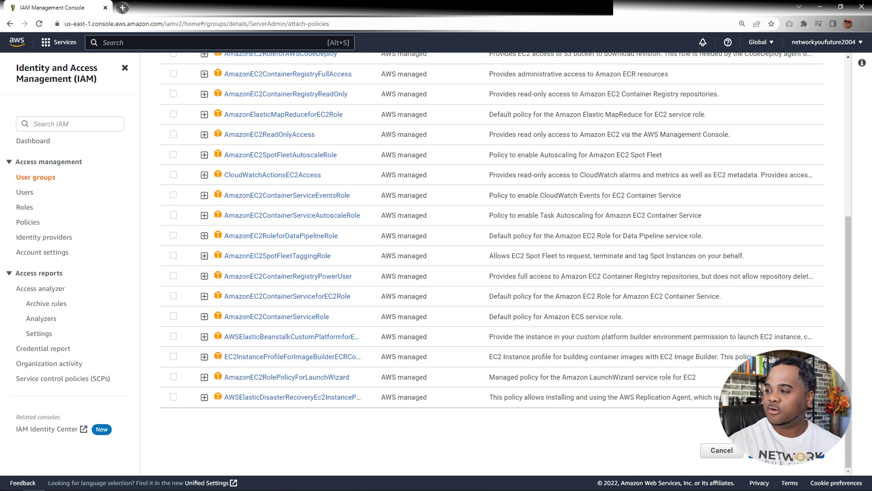
click(787, 450)
scroll(401, 214, up, 6)
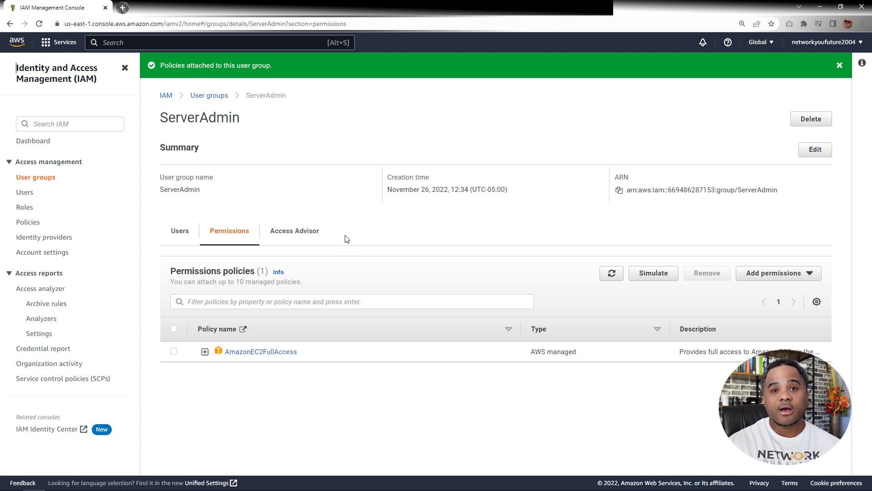
Start adding an IAM user named CloudAdmin1 and enable password access to the AWS Management Console for it
click(26, 192)
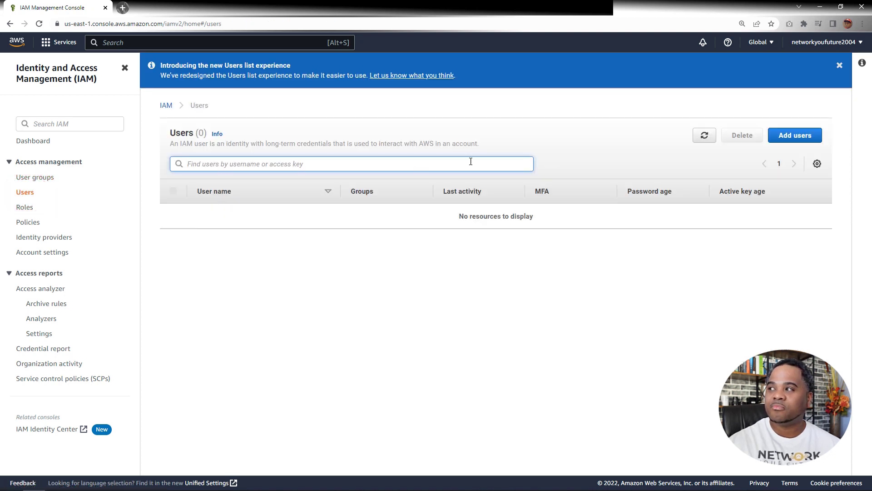
click(794, 136)
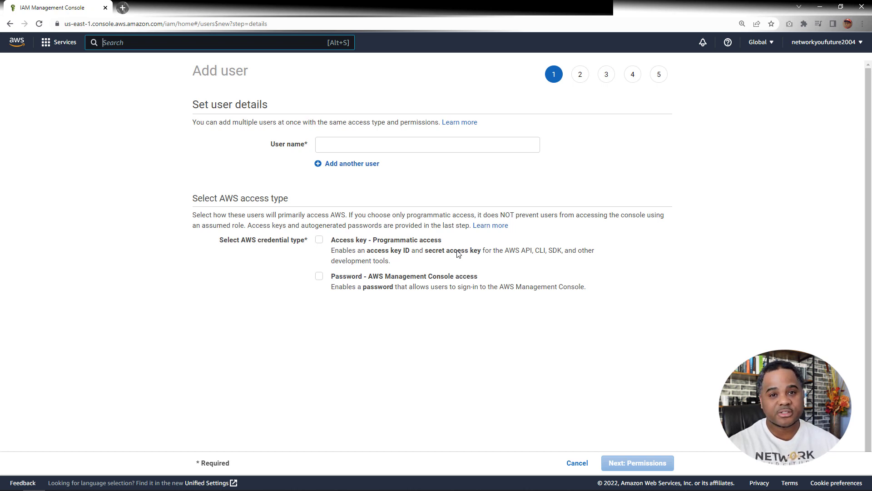
click(359, 143)
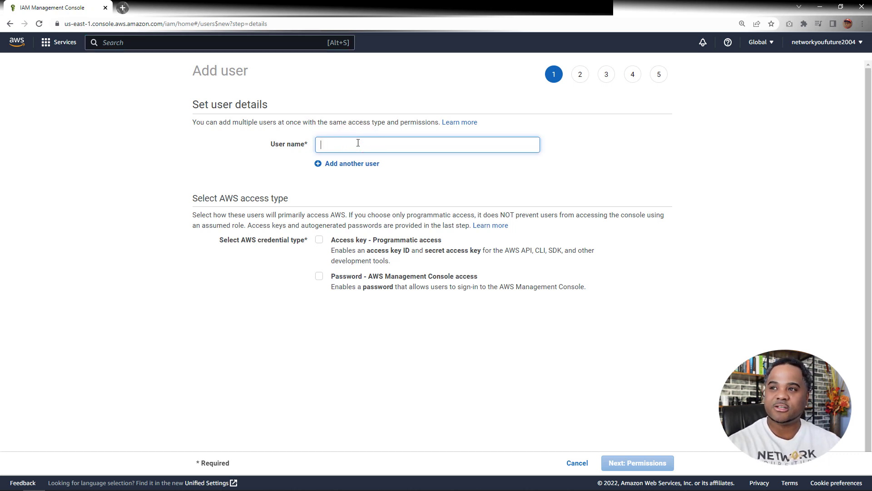
text(CloudAdmin1)
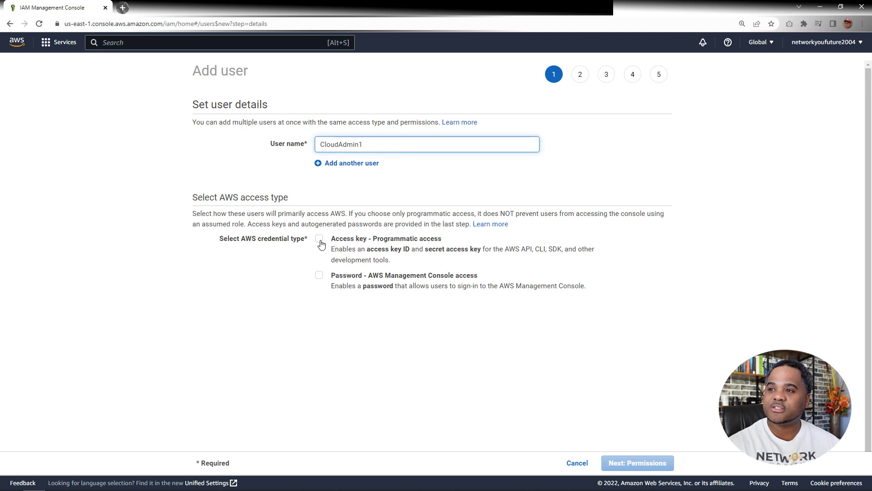
click(336, 276)
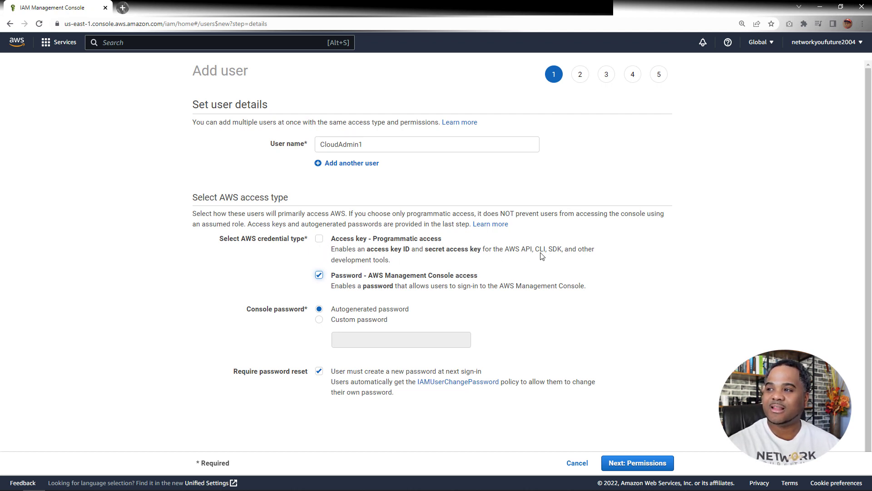
click(319, 318)
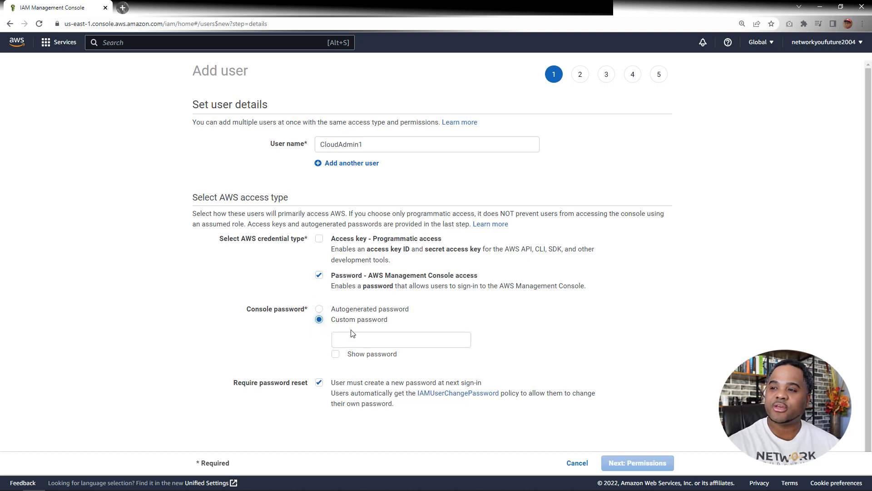
click(319, 309)
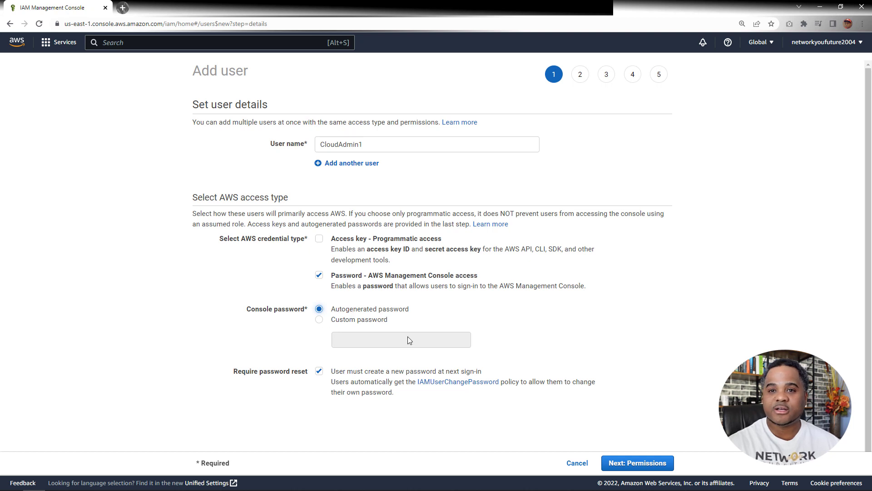
click(320, 319)
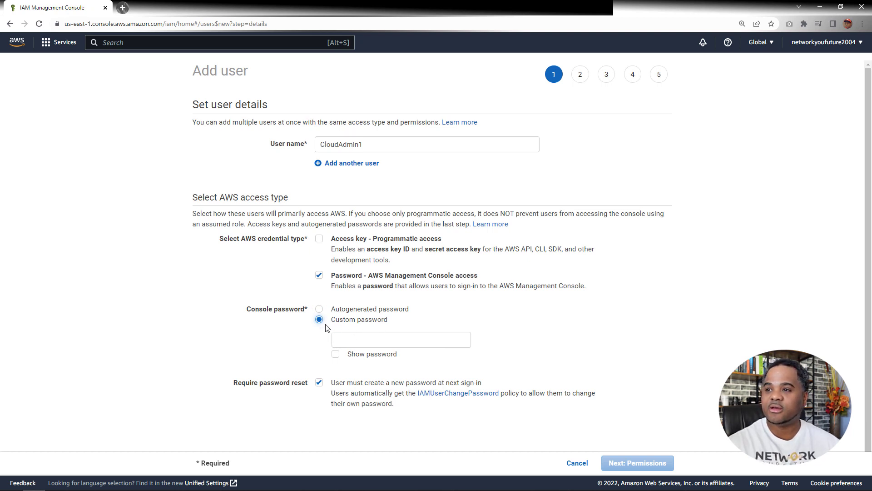
click(320, 309)
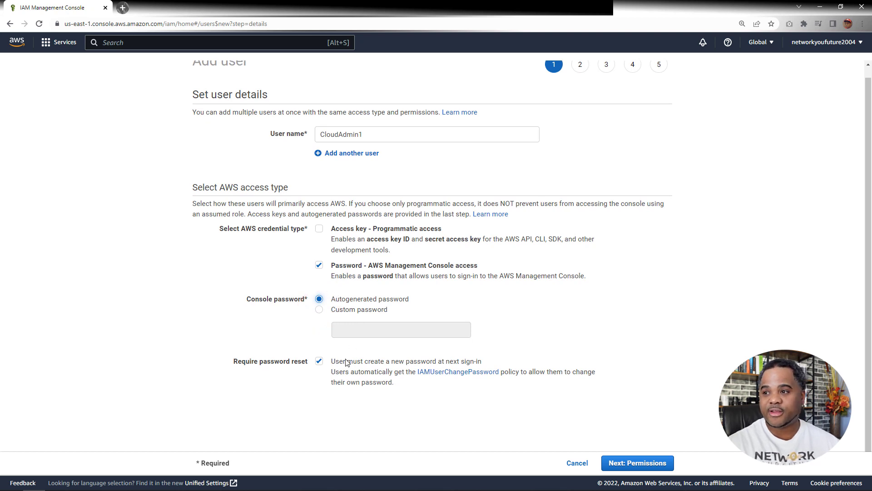
Turn off the required password reset for CloudAdmin1 and add the user to the CloudAdmin group
click(320, 361)
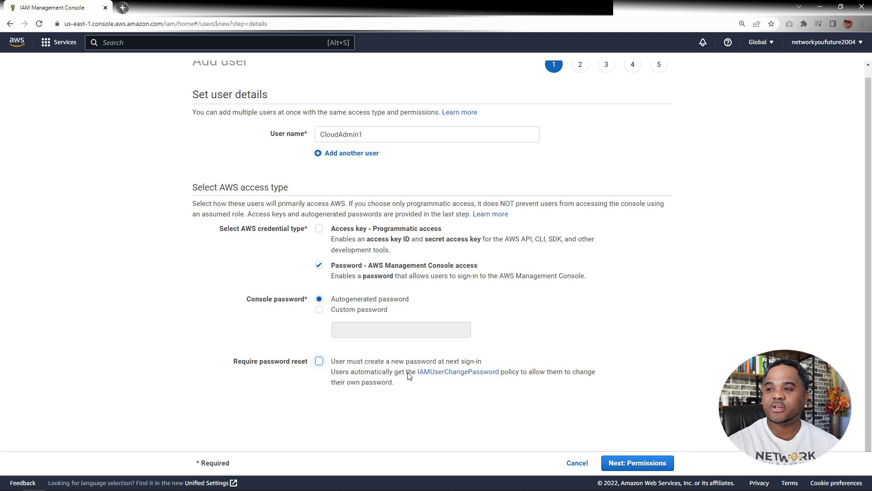
click(626, 461)
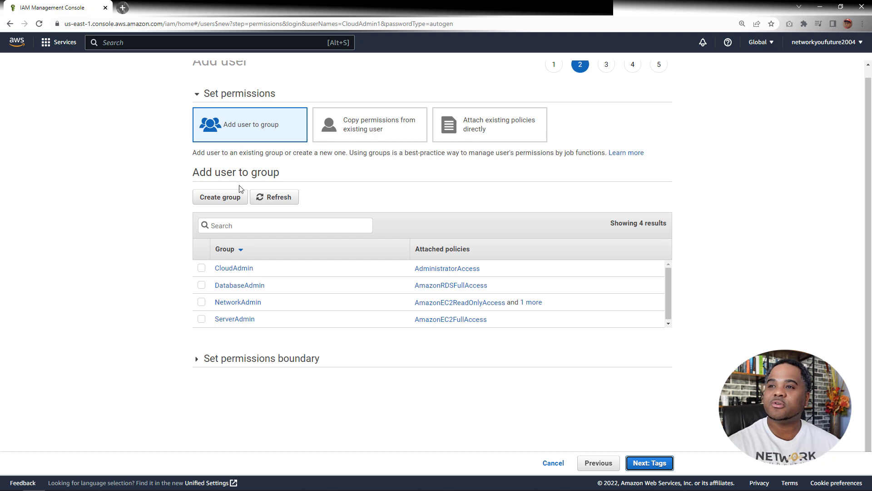
click(201, 268)
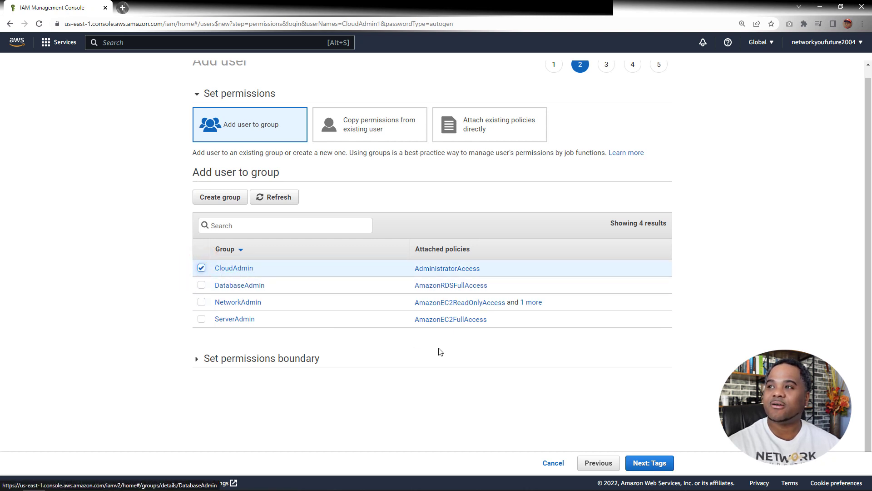
click(637, 461)
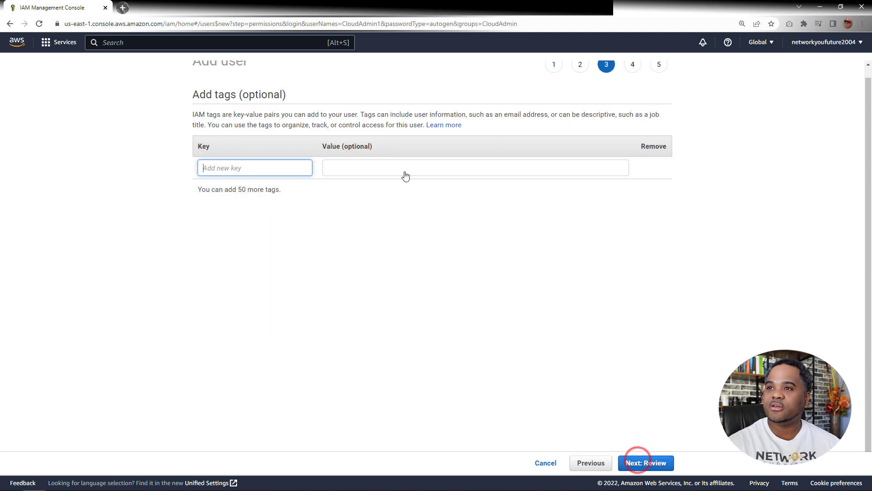
click(253, 168)
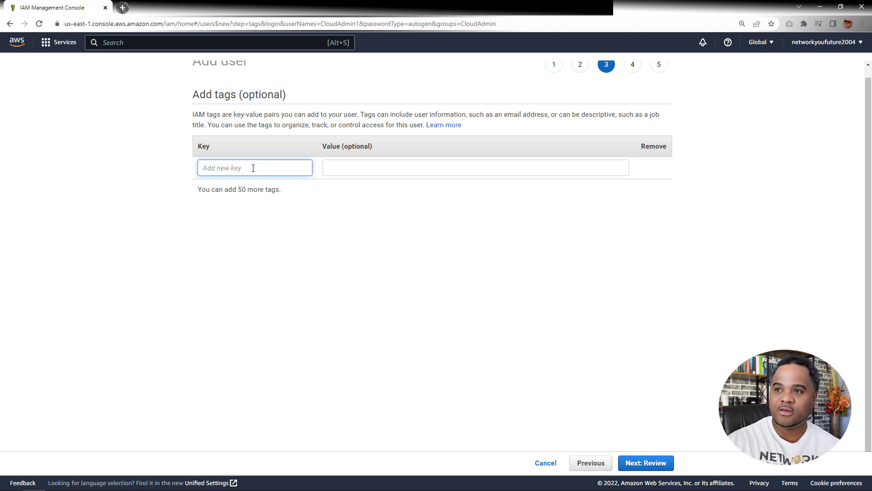
text(Department)
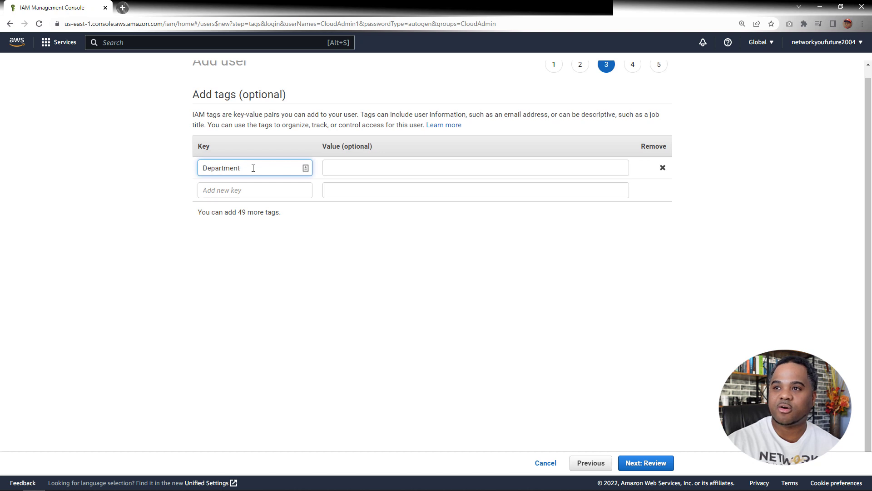
key(Tab)
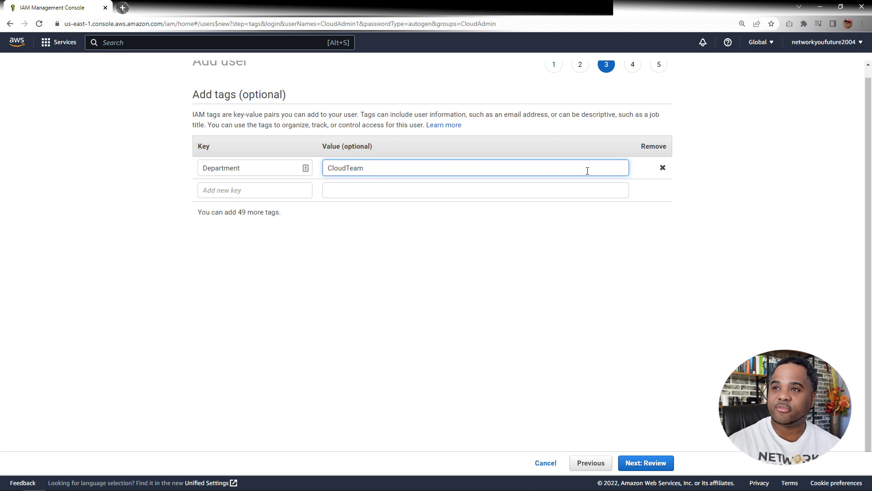
click(661, 168)
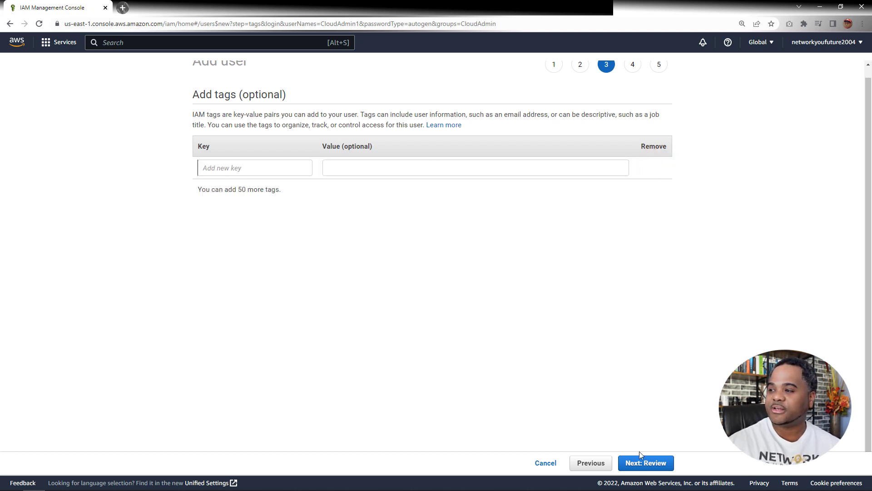
Create the CloudAdmin1 user without tags and download its credentials as a CSV file, returning to the users list
click(636, 463)
click(643, 463)
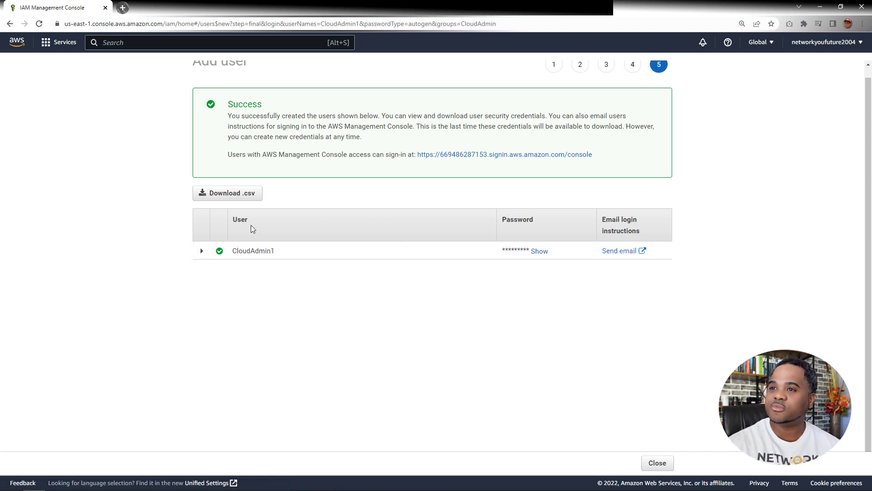
click(239, 194)
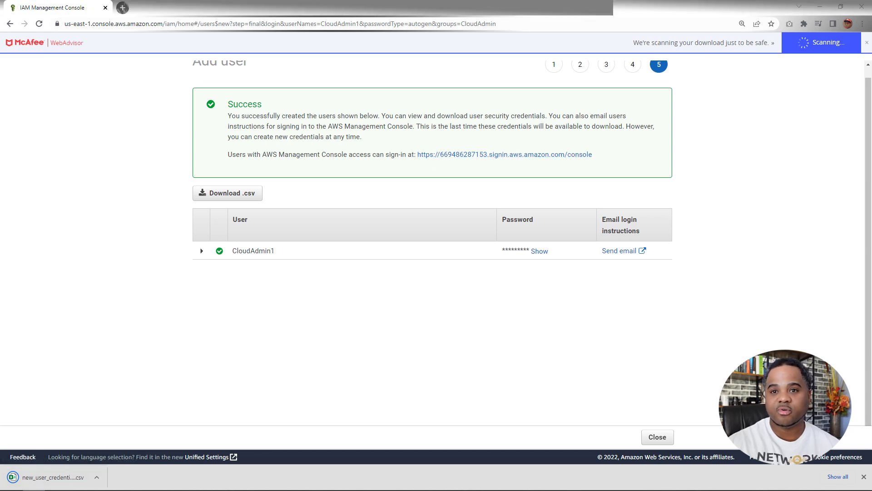
click(658, 436)
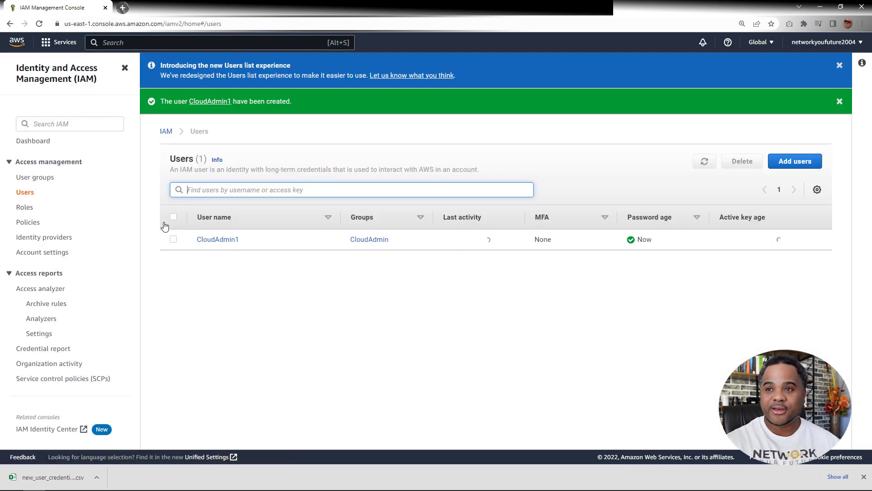
Start adding a user named DatabaseAdmin1 with password access to the AWS Management Console and no required password reset
click(787, 165)
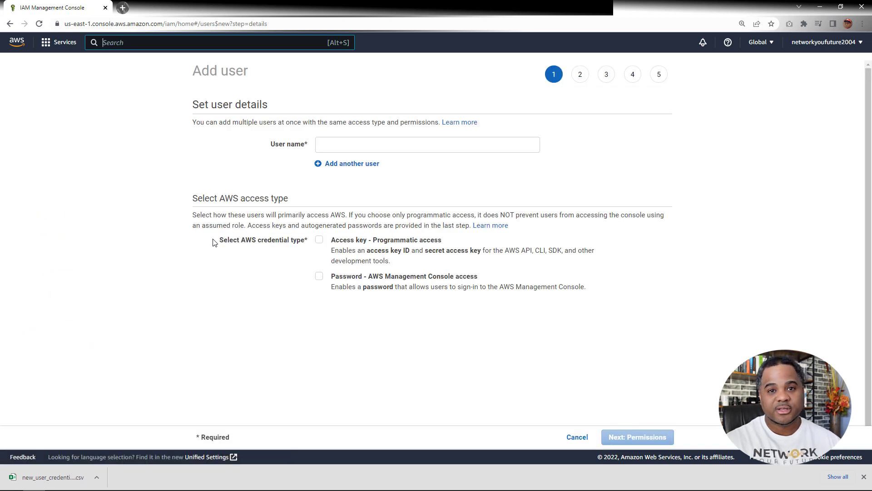
click(333, 143)
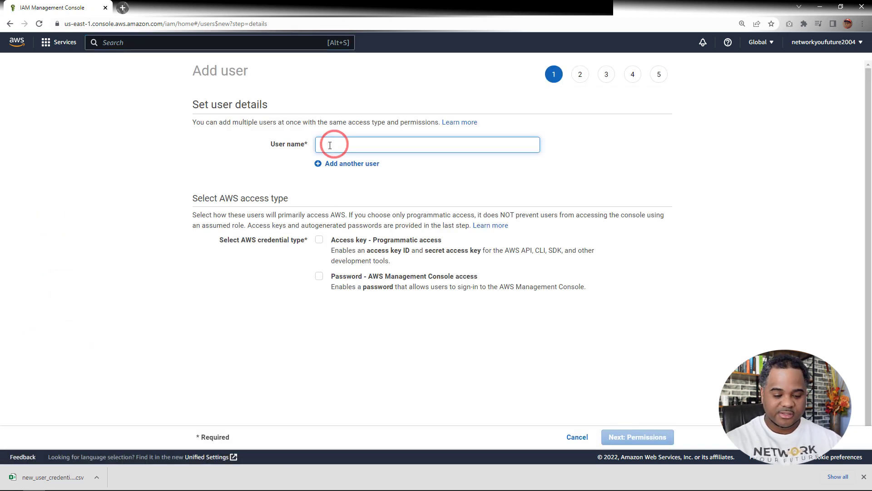
text(Datab)
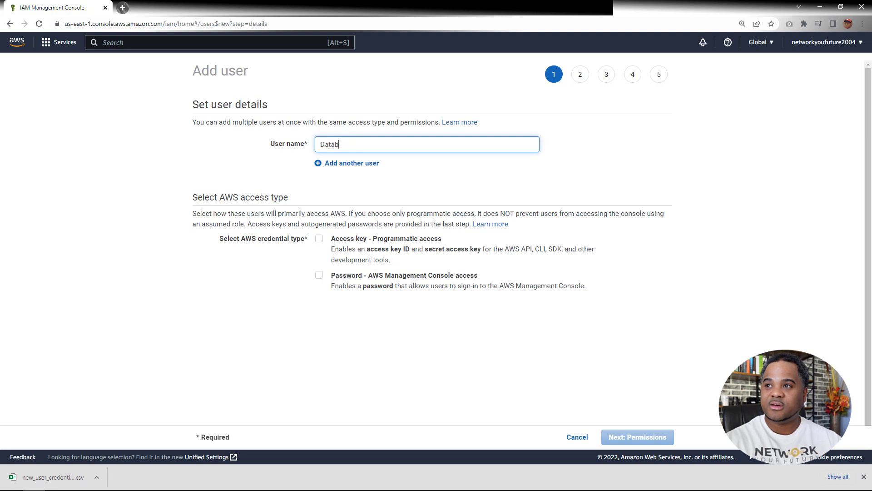
text(aseAdmin1)
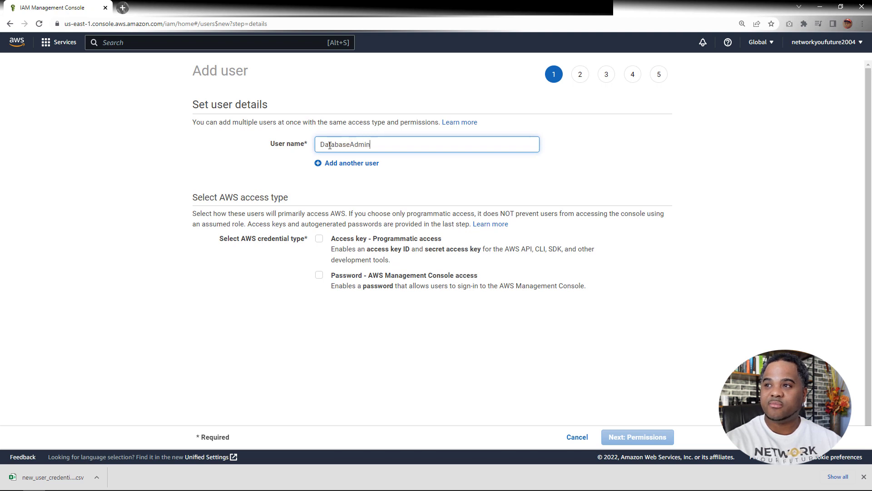
click(319, 275)
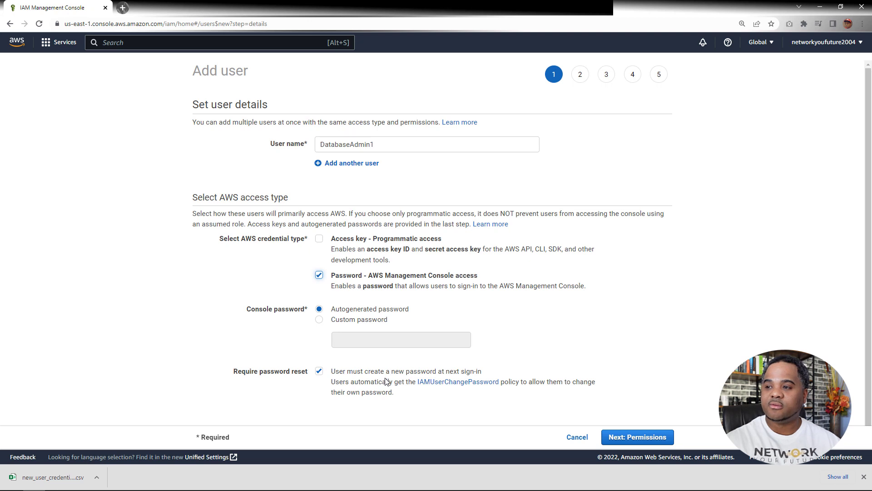
click(319, 370)
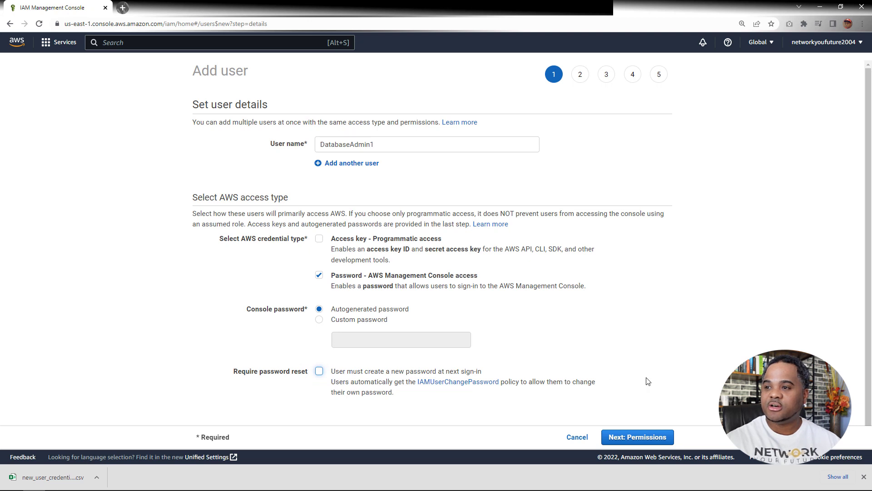
Set the permissions of DatabaseAdmin1 by adding the user to the DatabaseAdmin group
click(636, 435)
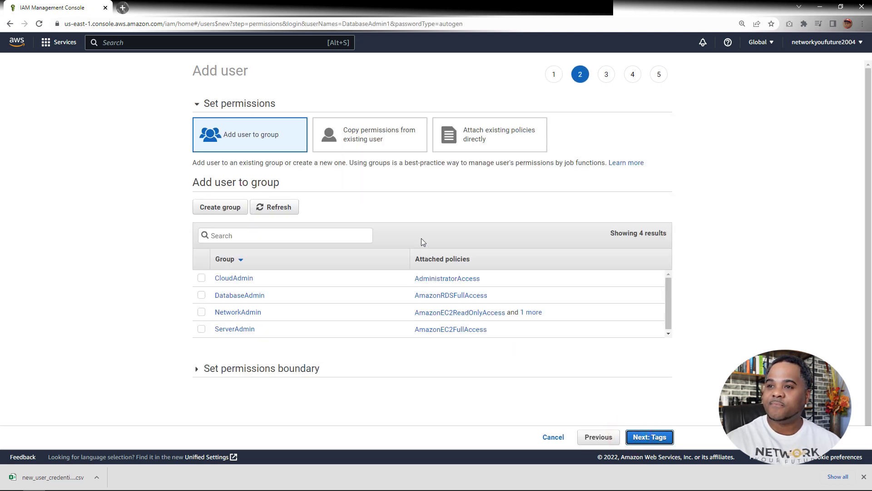
click(202, 295)
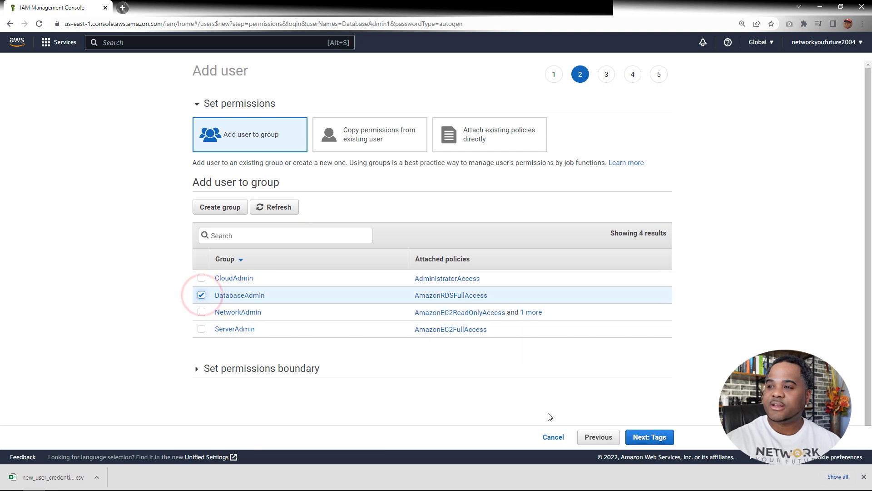
click(638, 436)
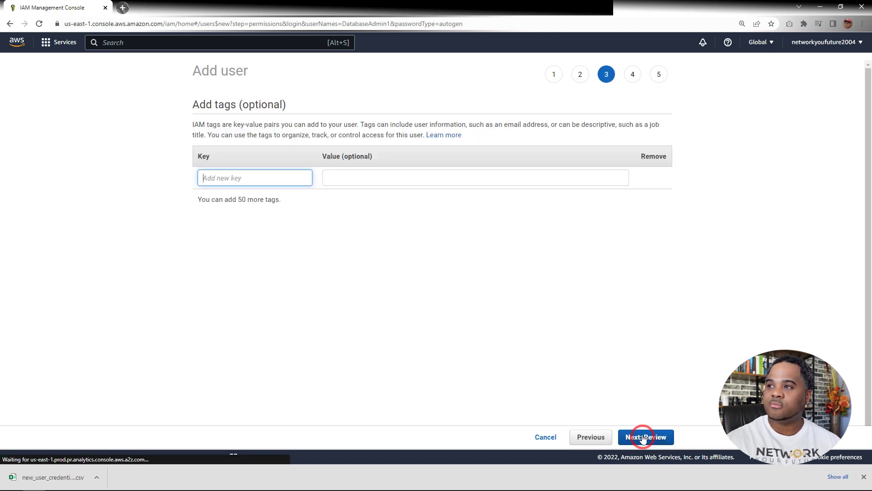
Create the DatabaseAdmin1 user without tags and download its credentials as a CSV file, closing the user creation wizard
click(646, 437)
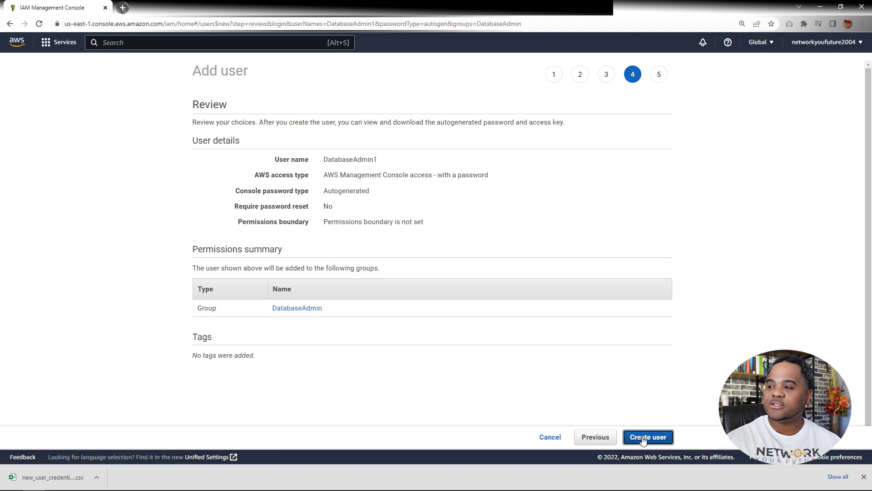
click(642, 437)
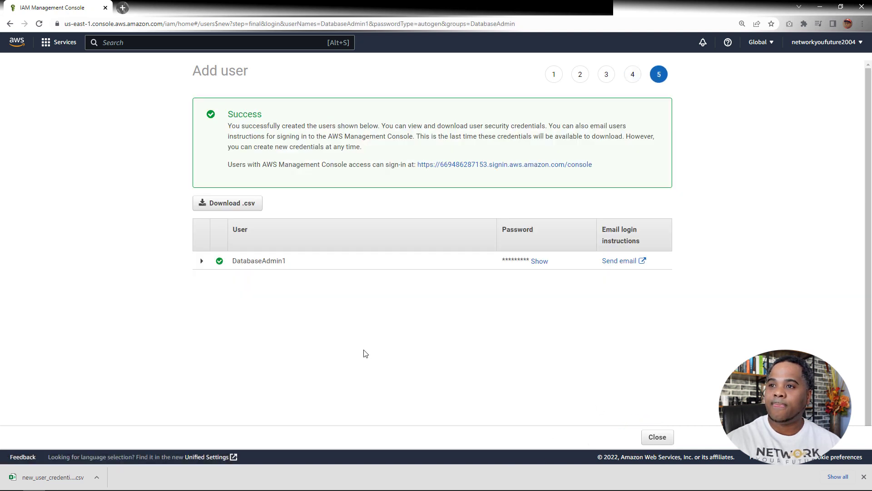
click(228, 204)
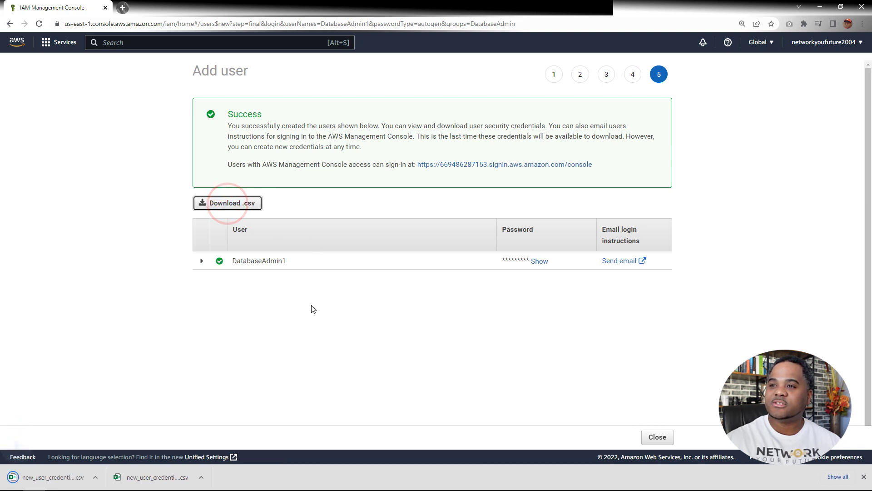
click(650, 440)
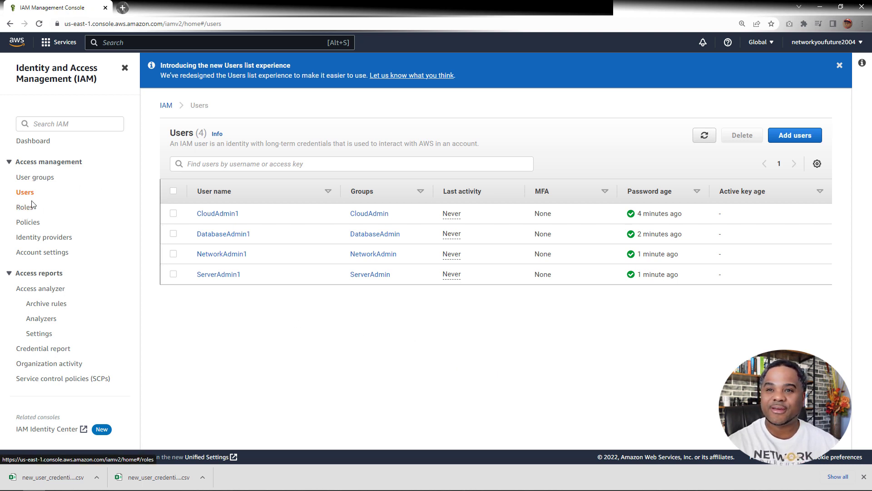
Delete the ErrorAccount user group, confirming the deletion with the group name ErrorAccount
click(35, 178)
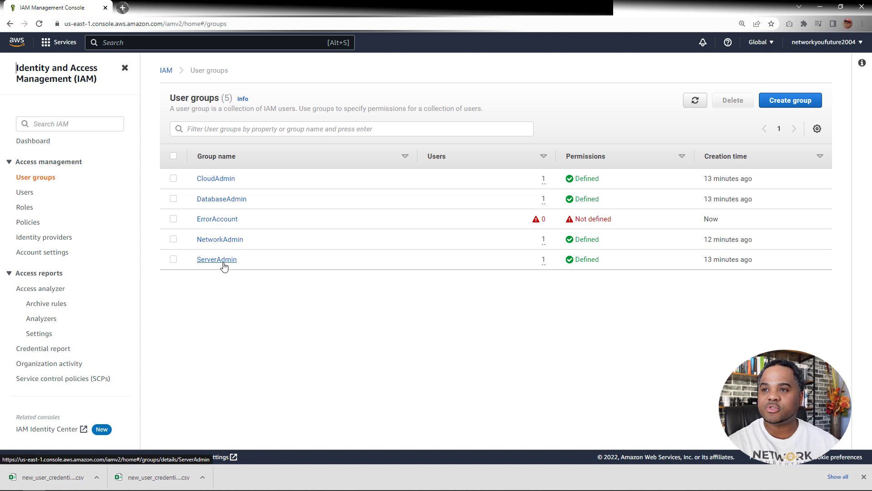
click(174, 219)
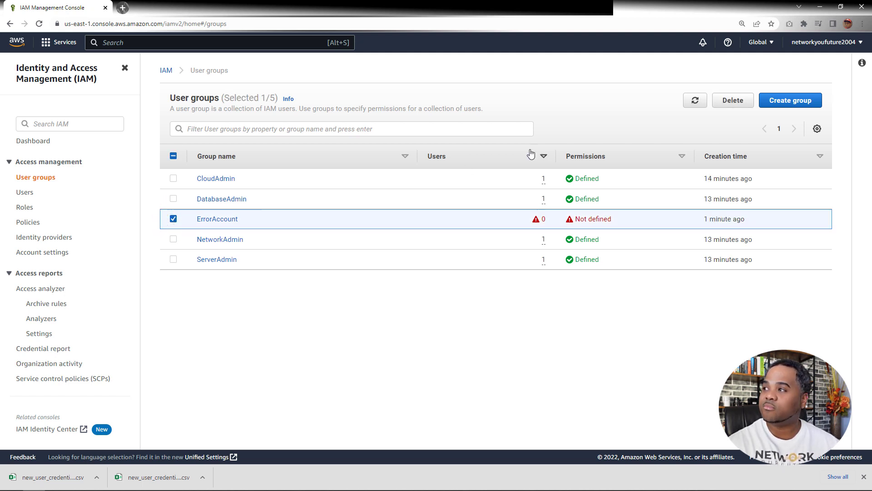
click(731, 101)
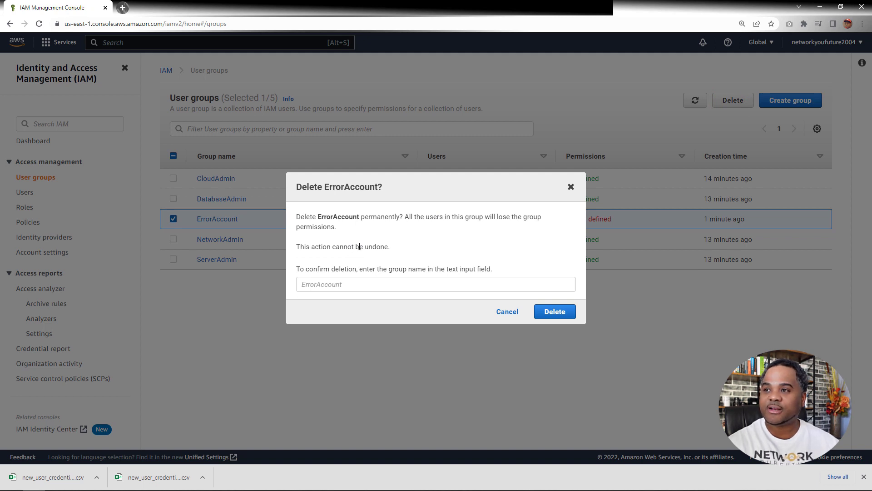
double_click(338, 216)
key(ctrl+c)
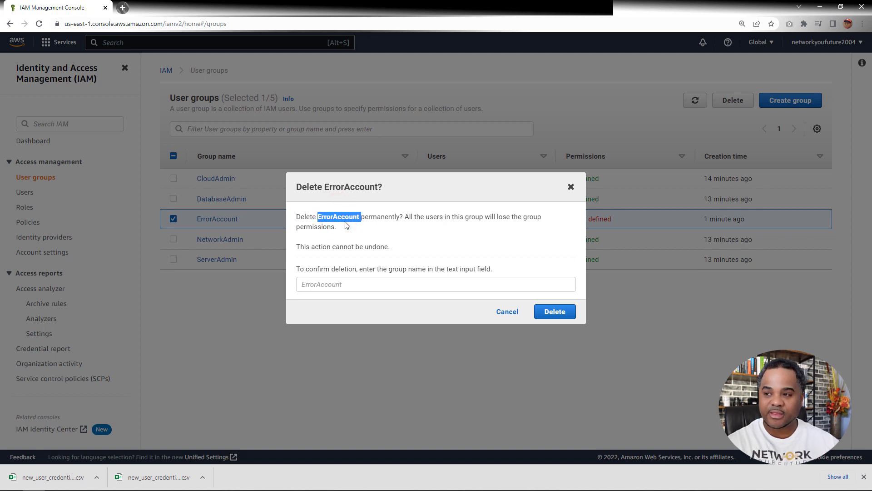
click(375, 287)
key(ctrl+v)
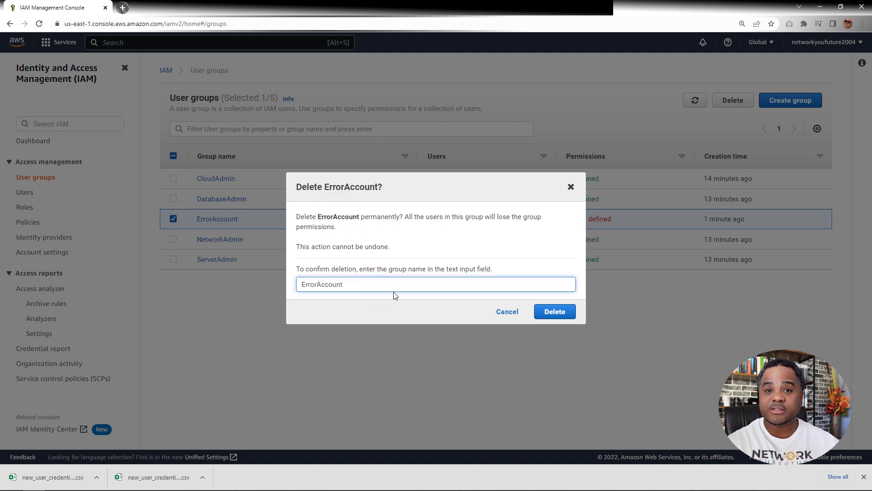
key(BackSpace)
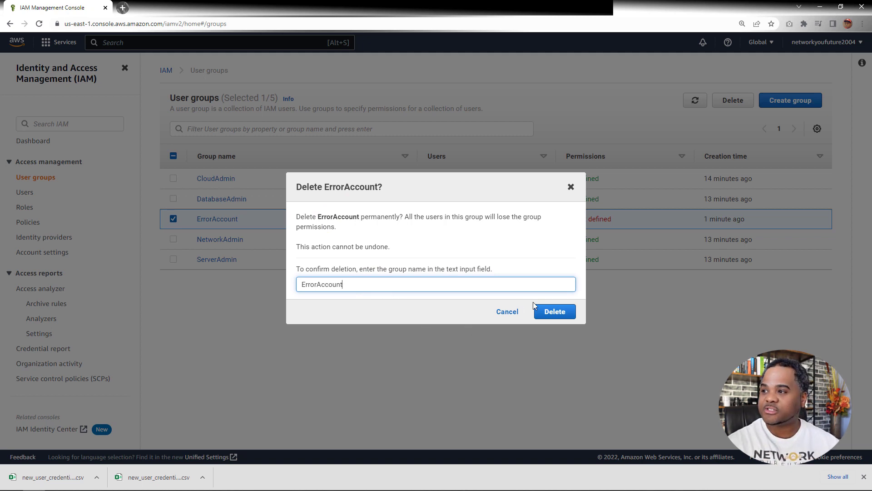
click(554, 311)
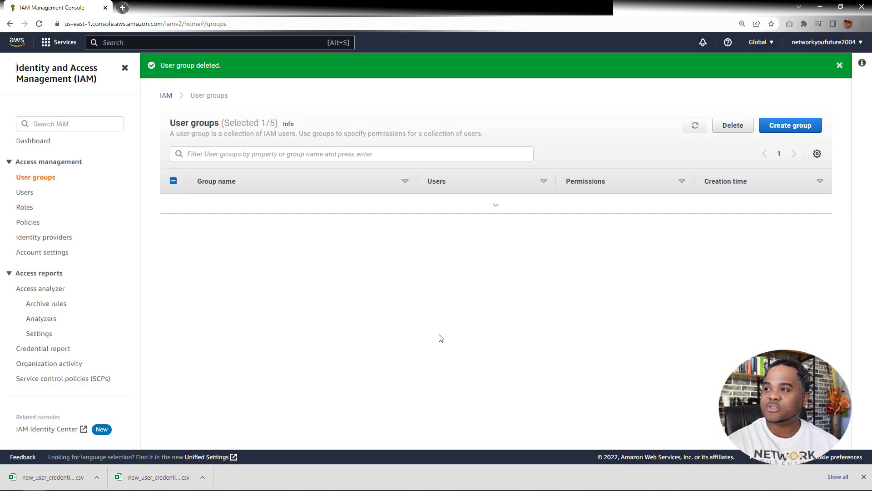